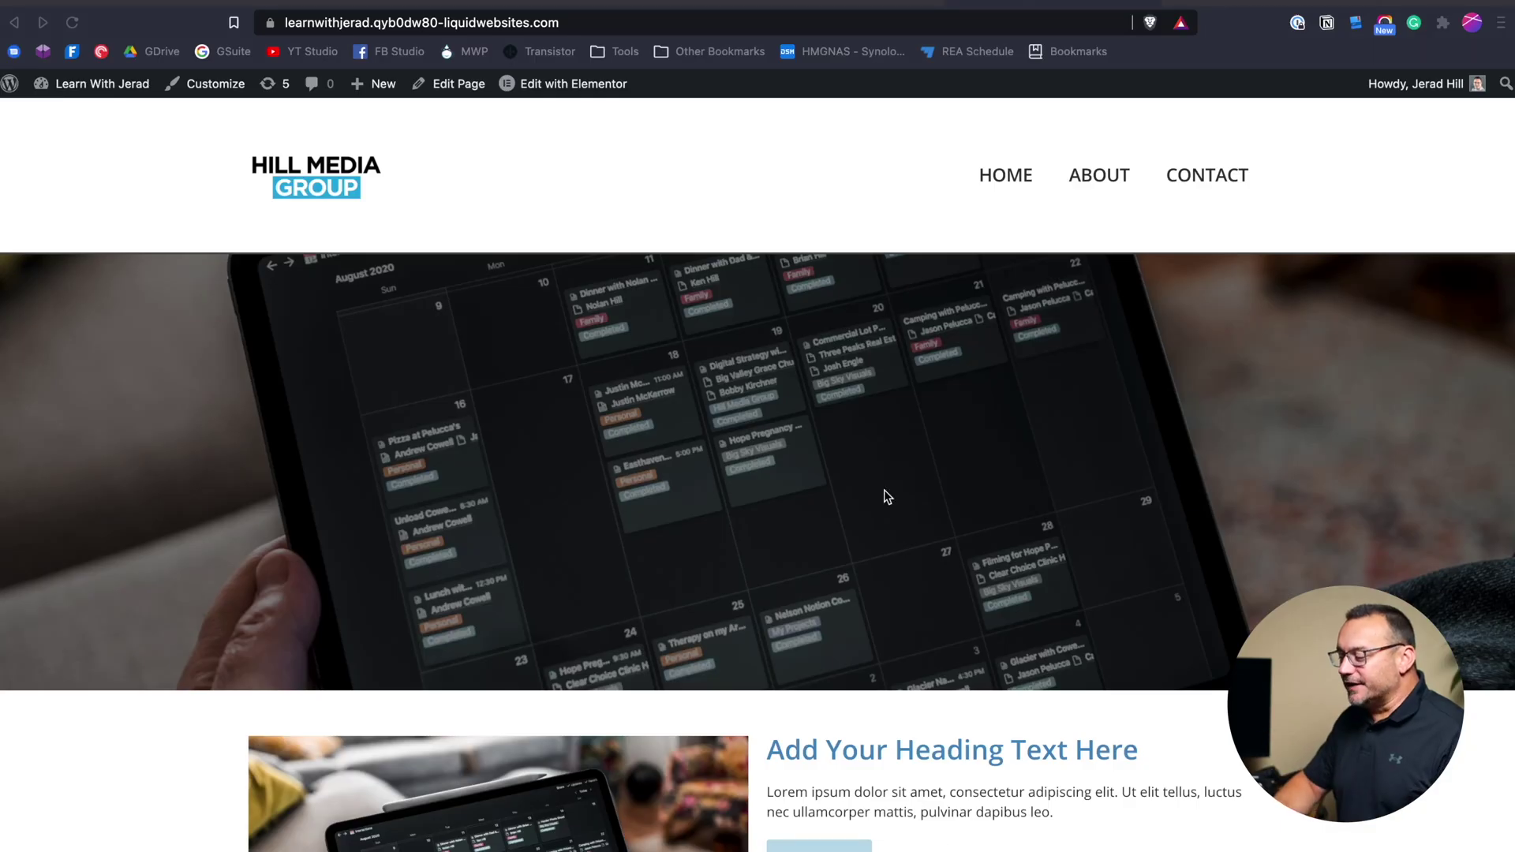
Step: Scroll the home page down and back up in the Elementor editor to inspect the hero section
scroll(854, 429, "down", 10)
scroll(854, 430, "up", 10)
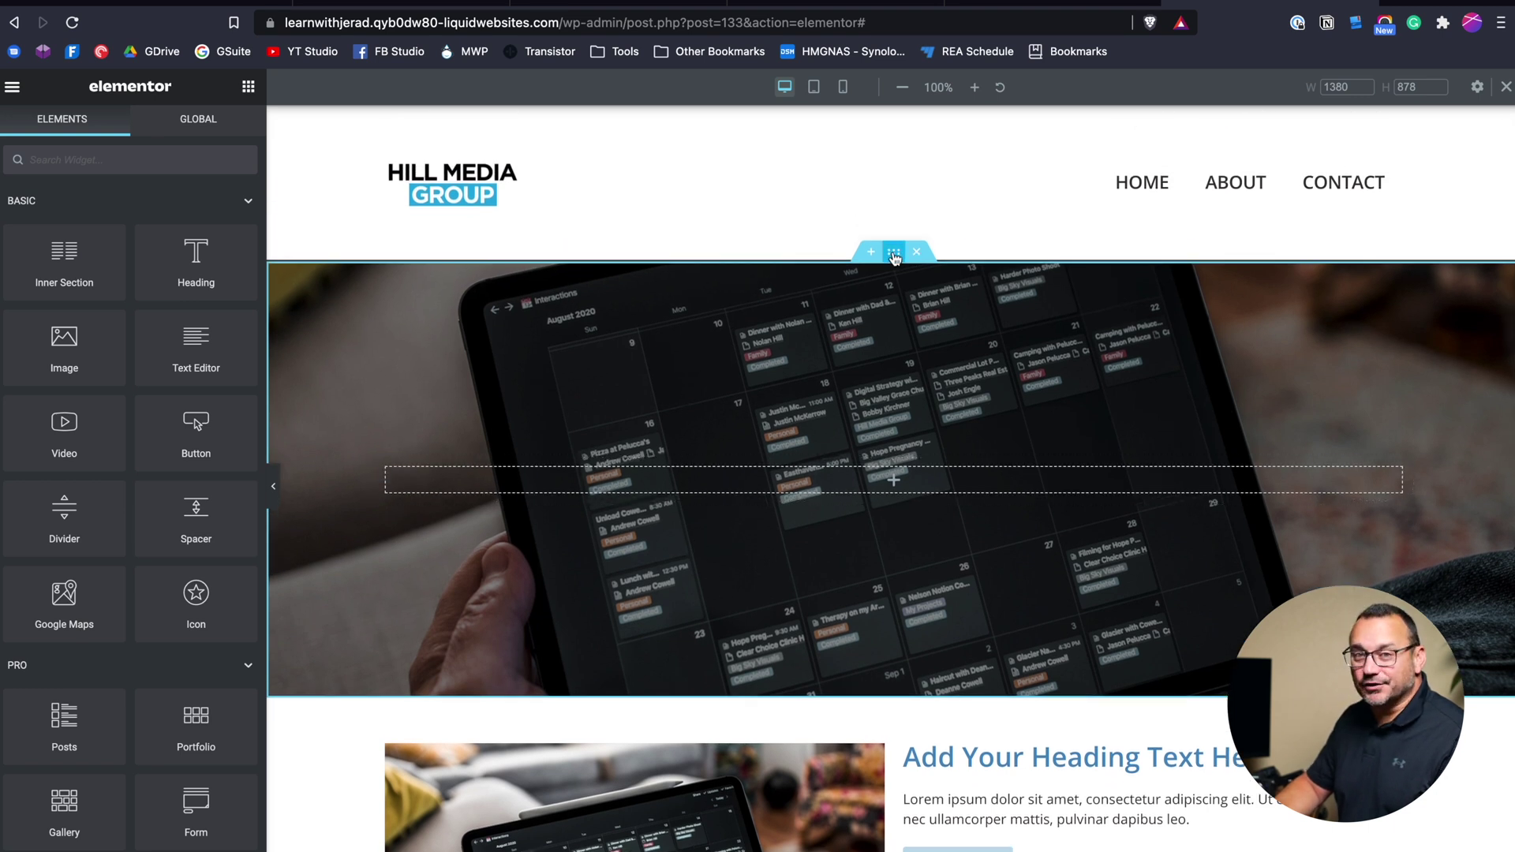
scroll(860, 339, "down", 4)
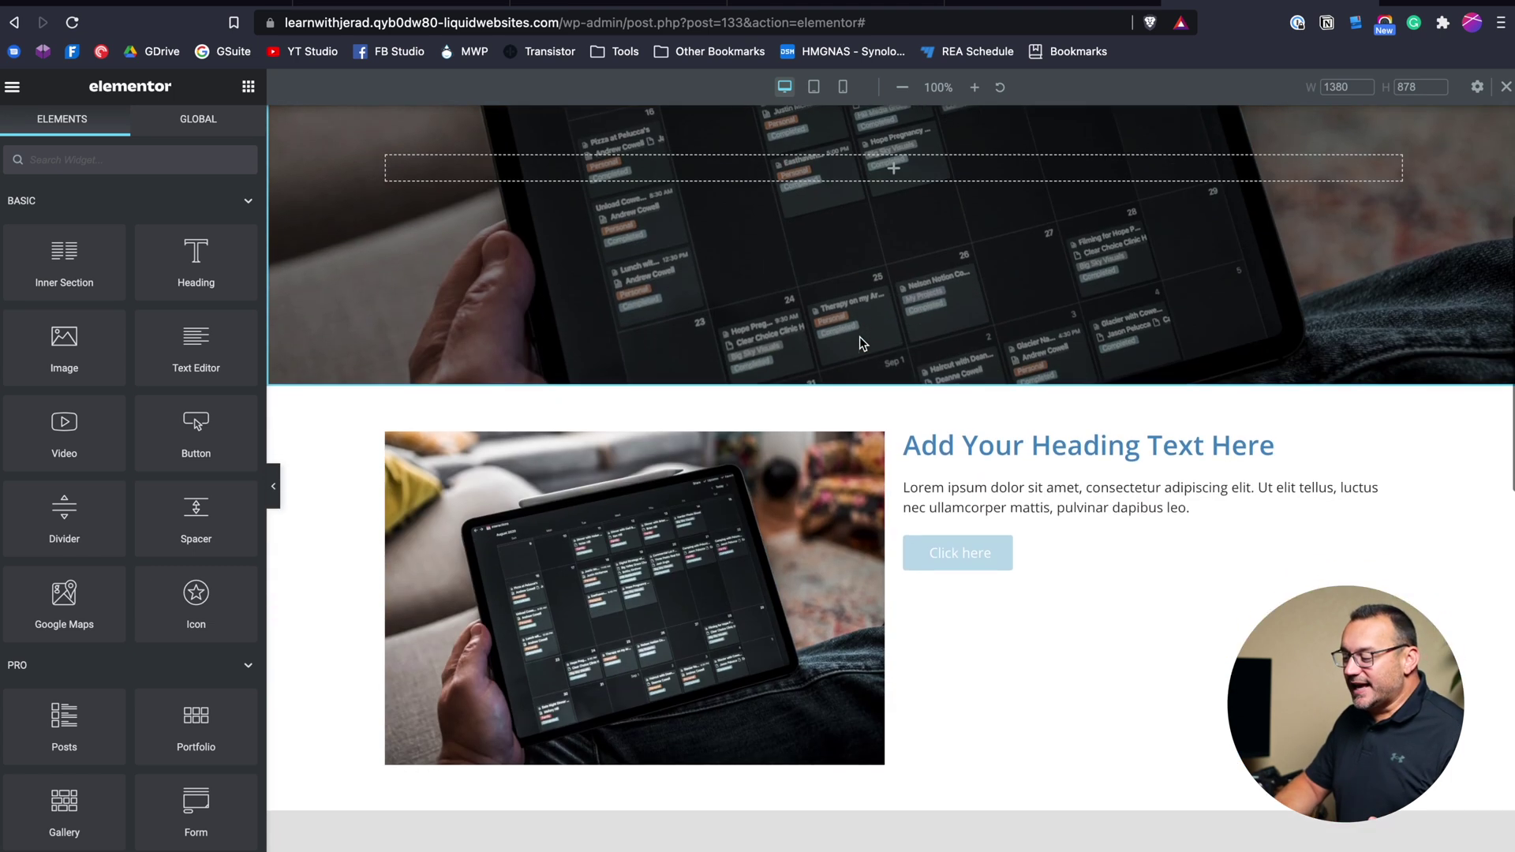
left_click(586, 422)
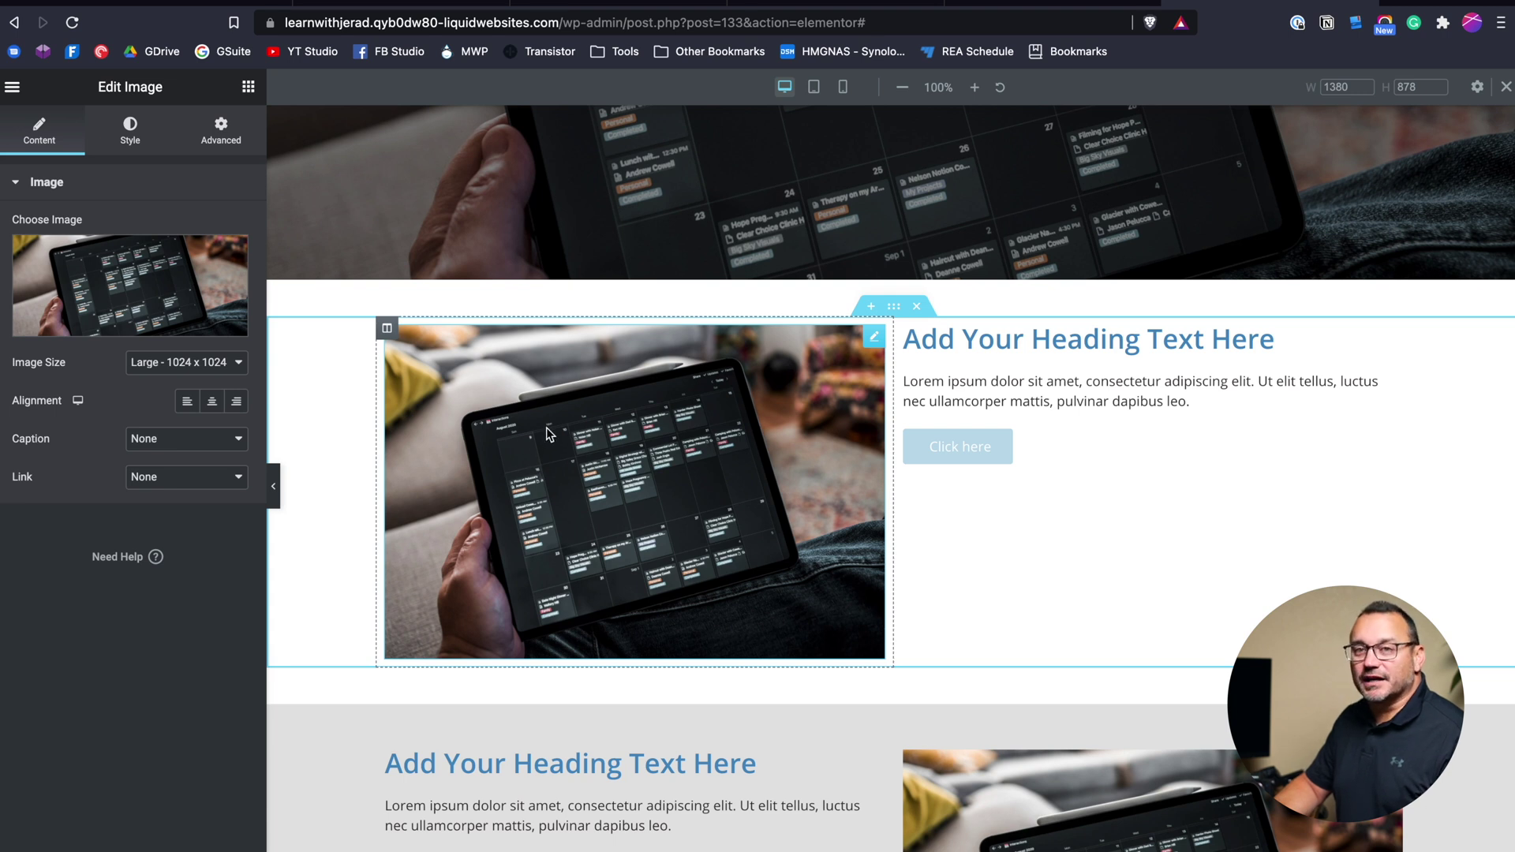
left_click(248, 87)
left_click_drag(199, 322, 565, 347)
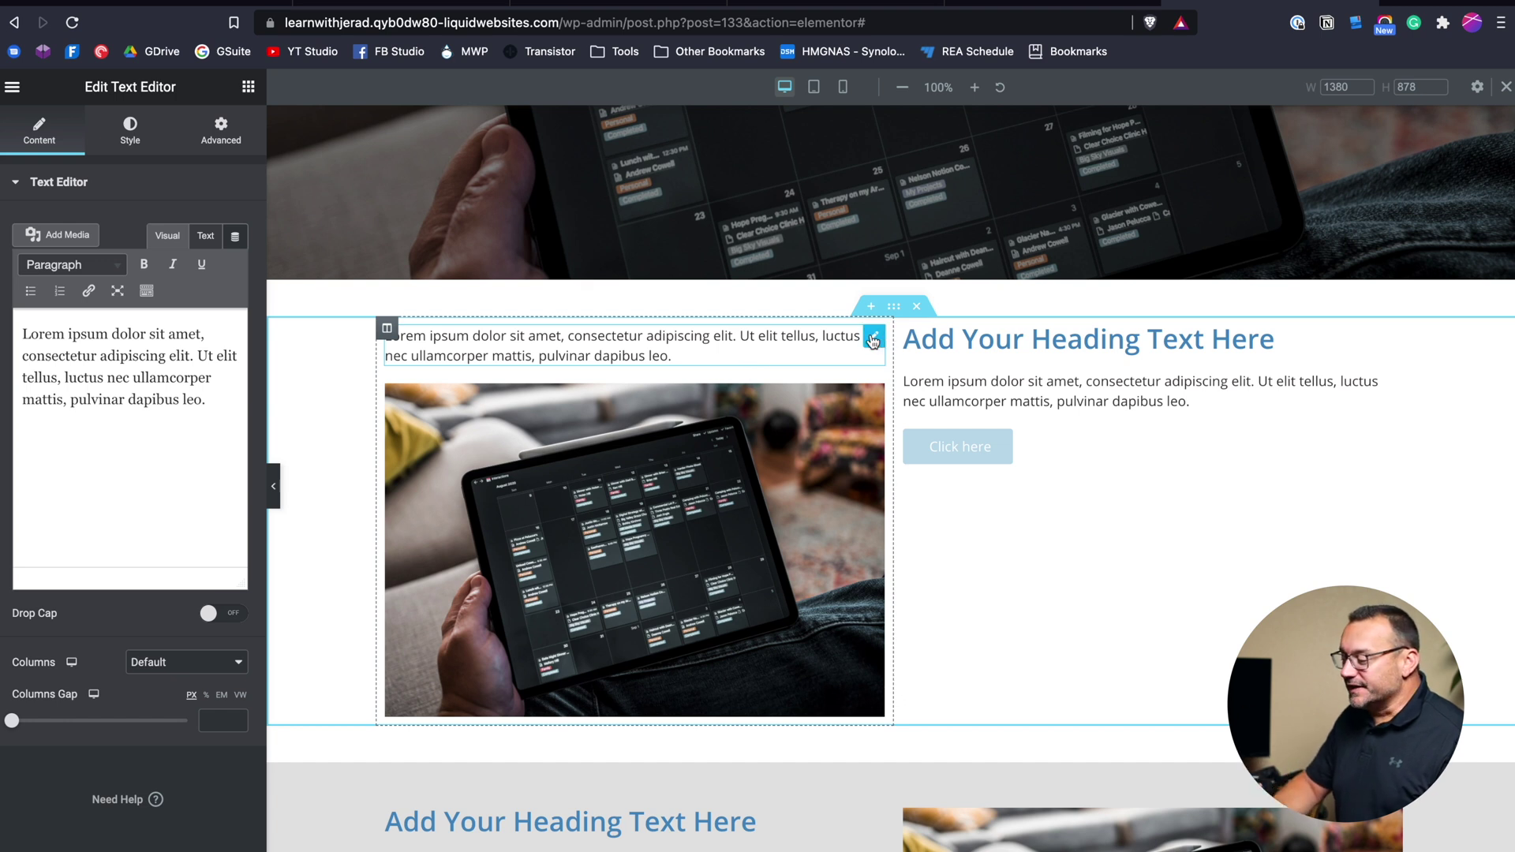
right_click(873, 336)
left_click(944, 596)
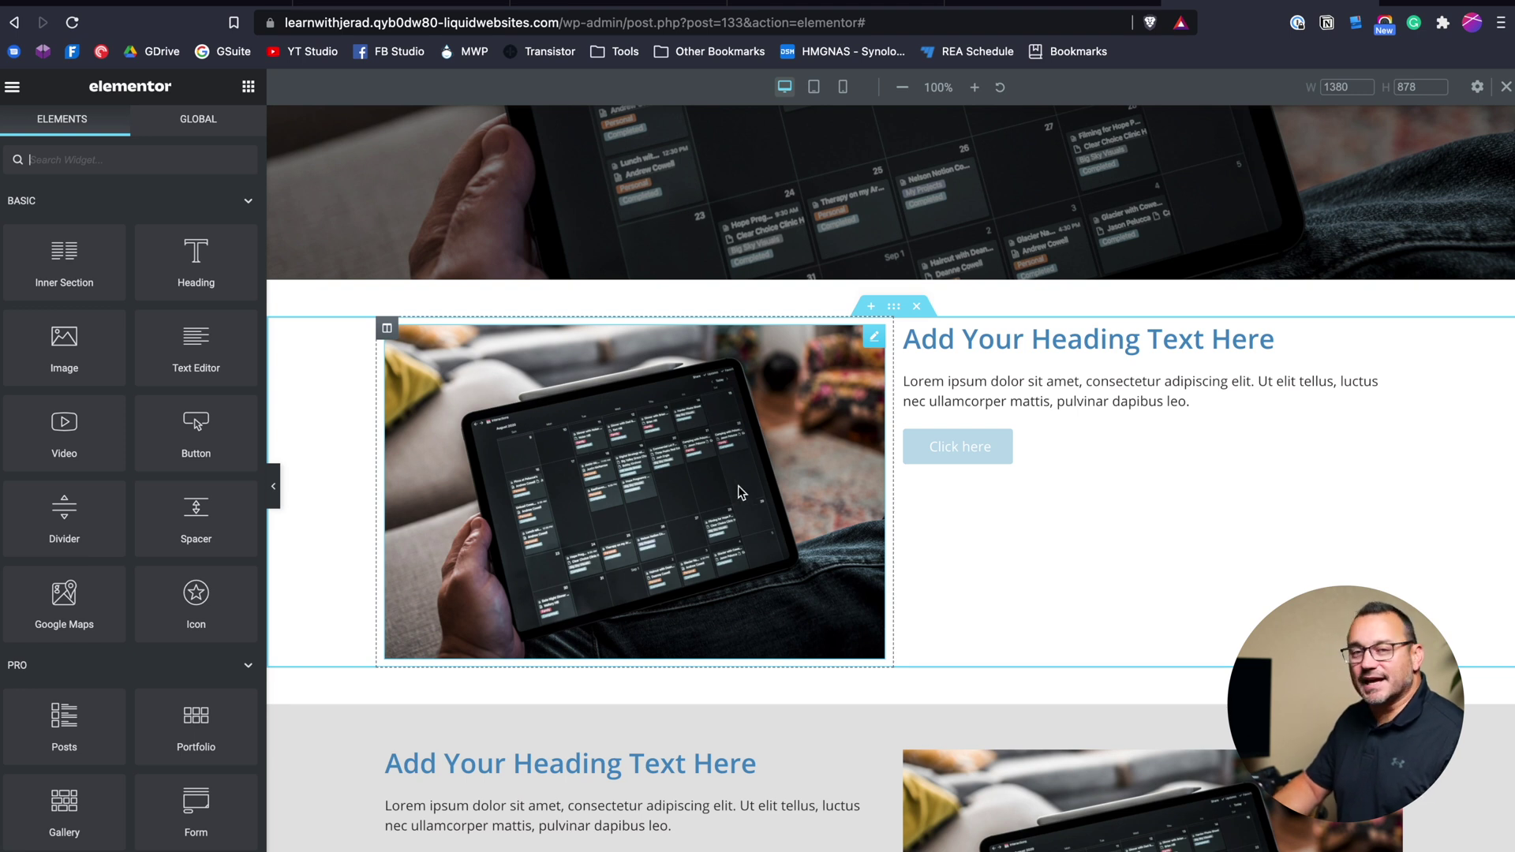
scroll(740, 491, "up", 5)
Step: Keep the hero section's Height on Min Height and set Minimum Height to 450 px
scroll(740, 491, "up", 1)
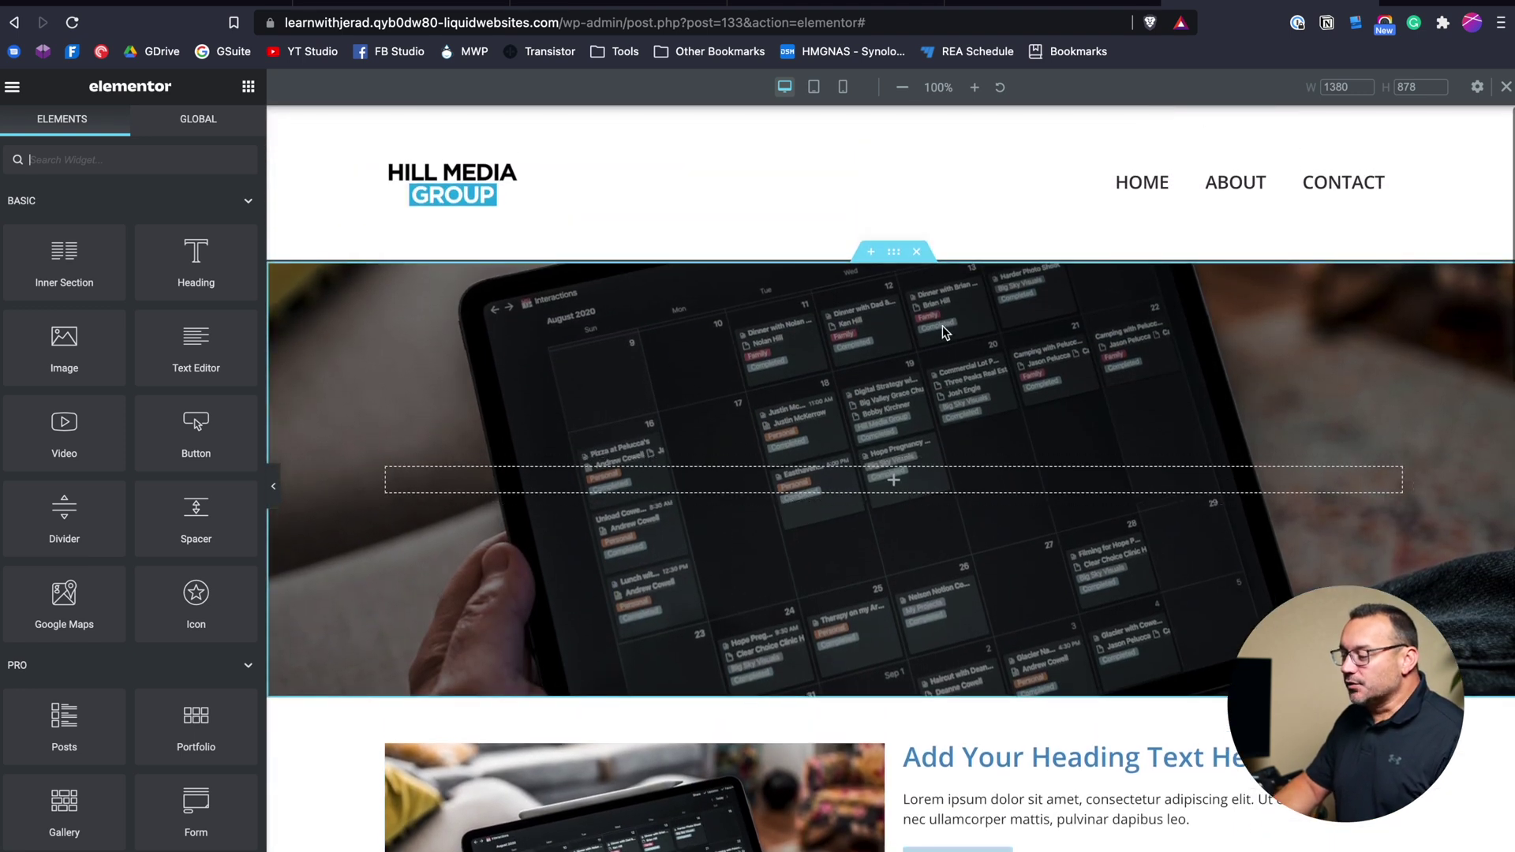
left_click(894, 253)
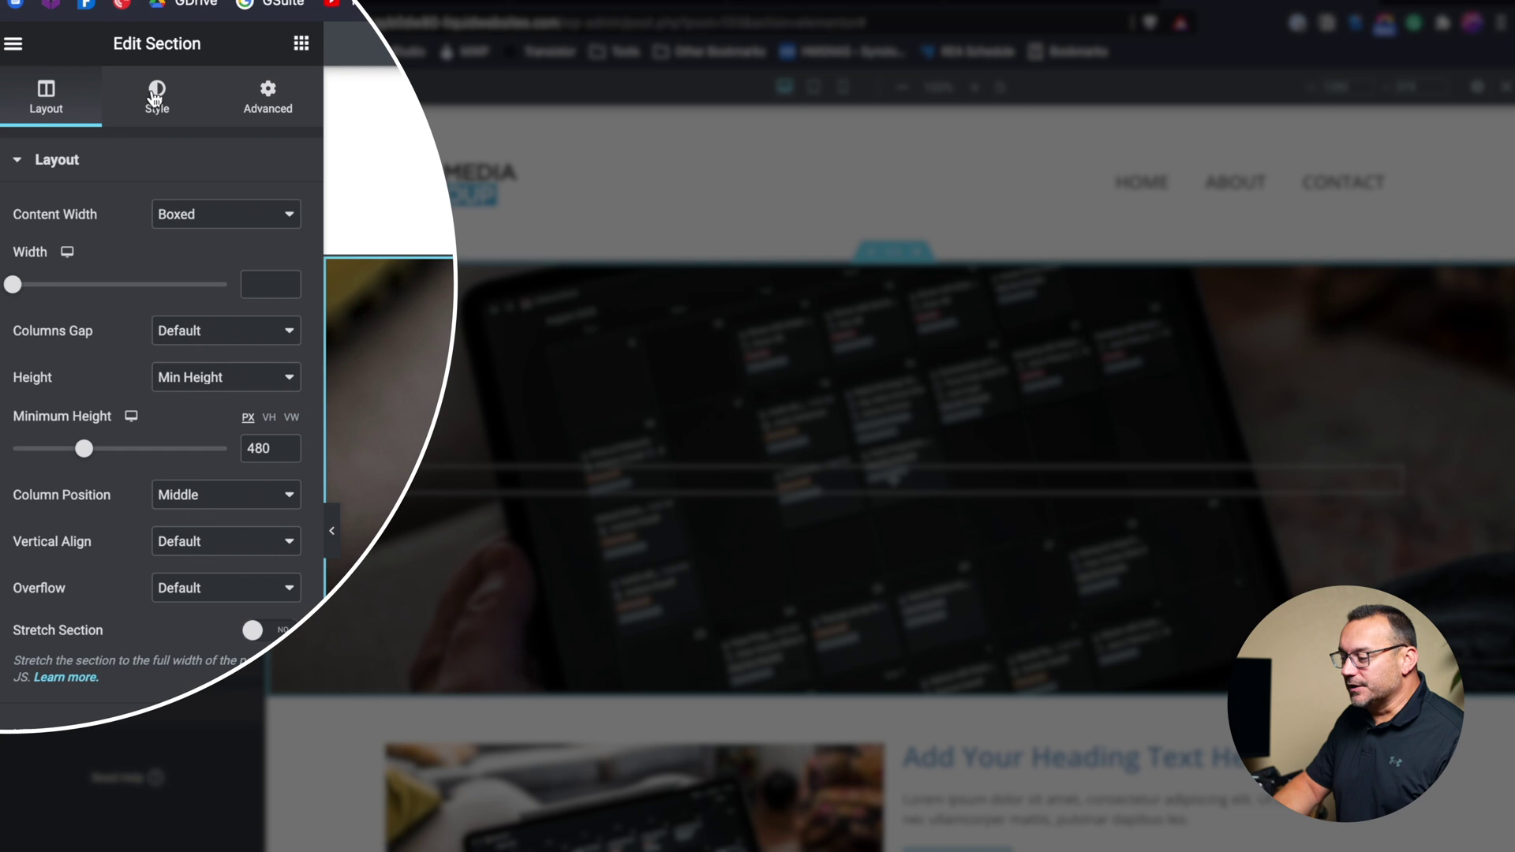
left_click(156, 98)
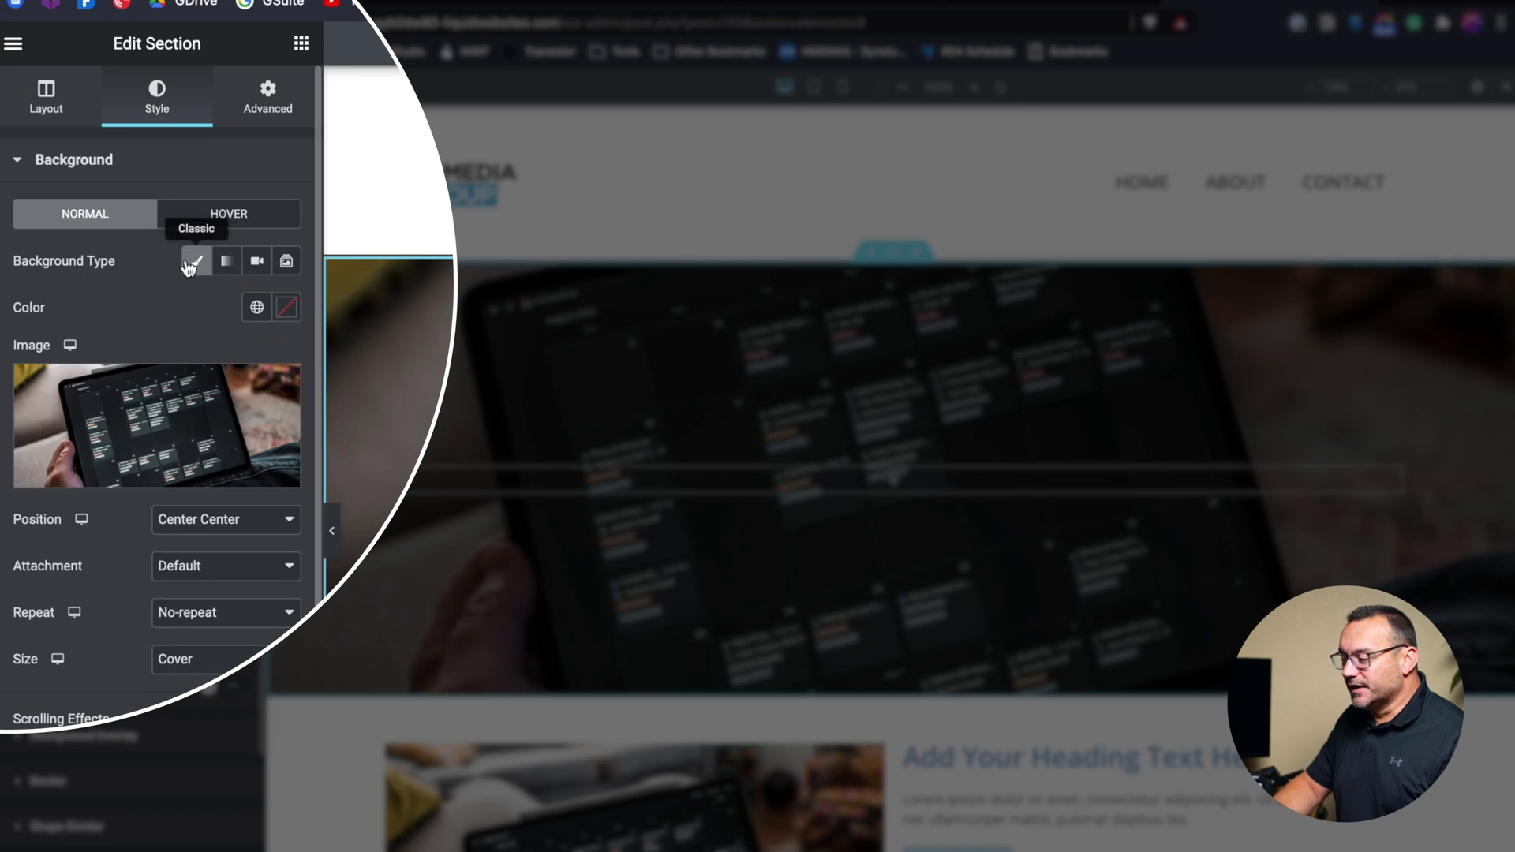
mouse_move(178, 414)
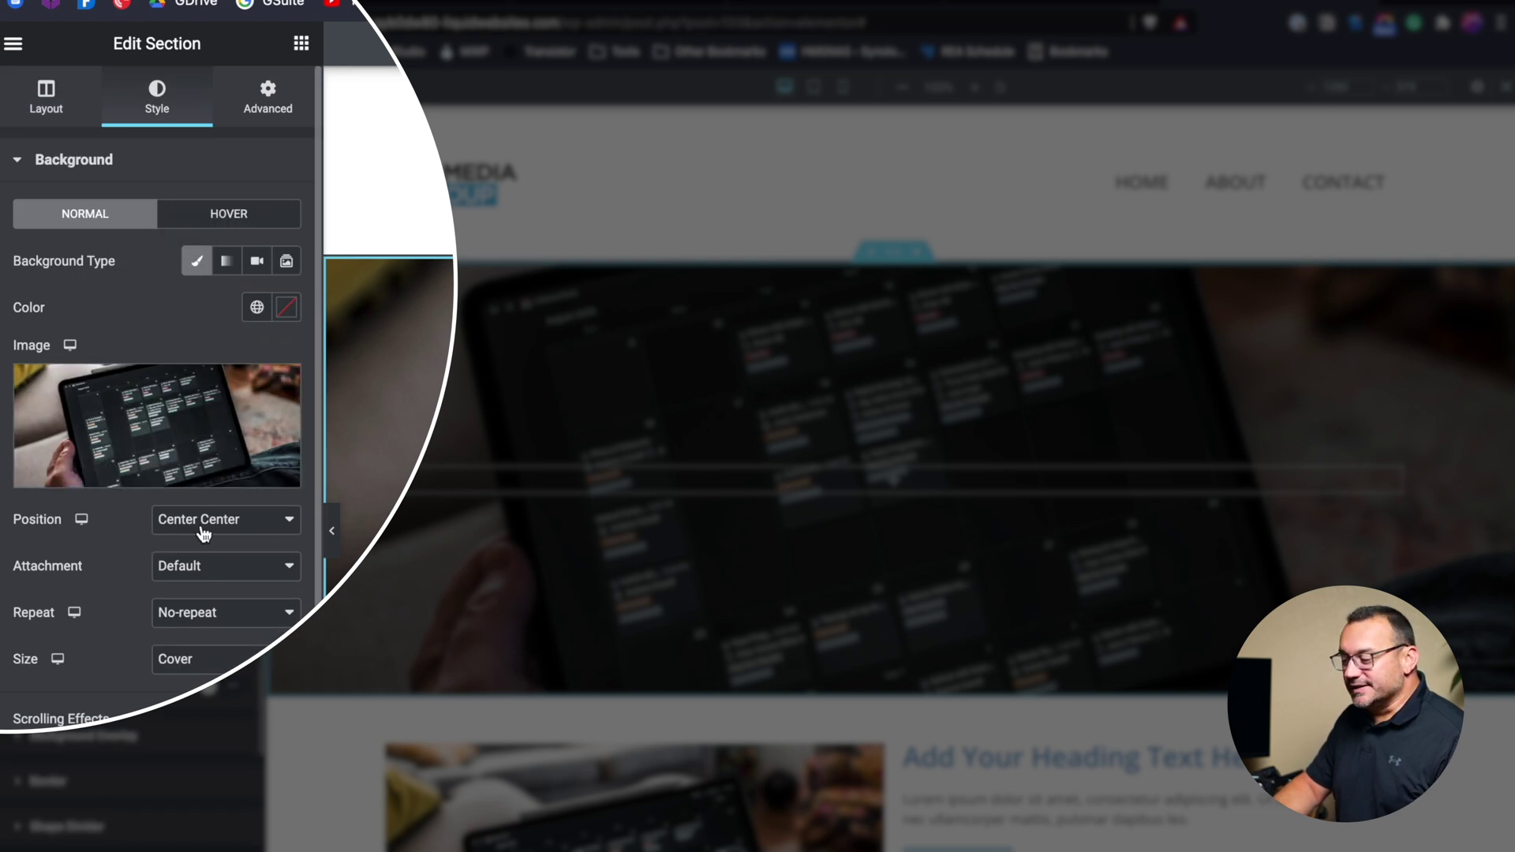
scroll(198, 536, "down", 2)
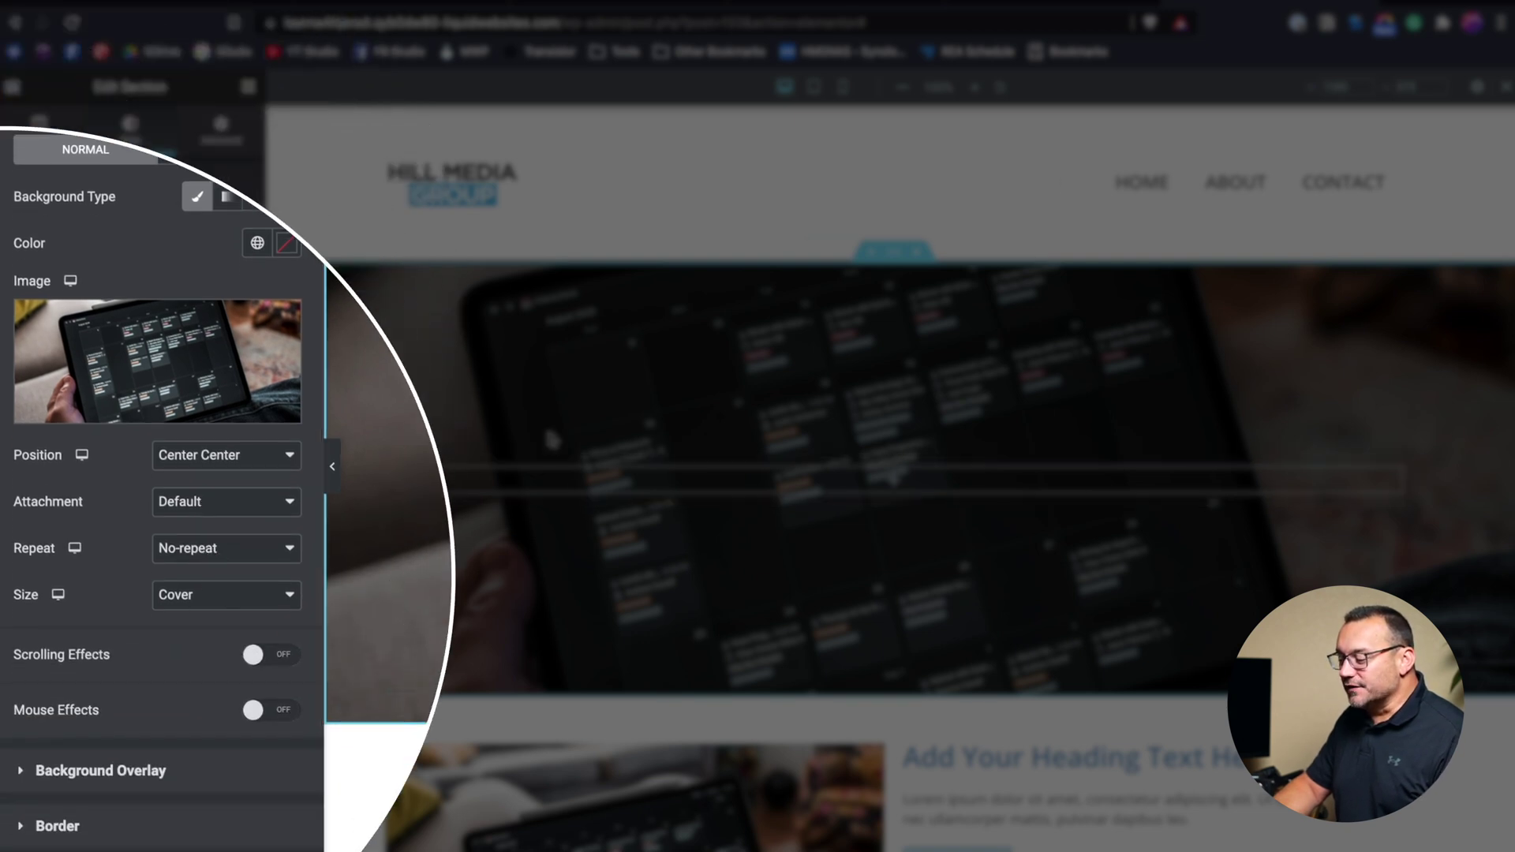
left_click(26, 138)
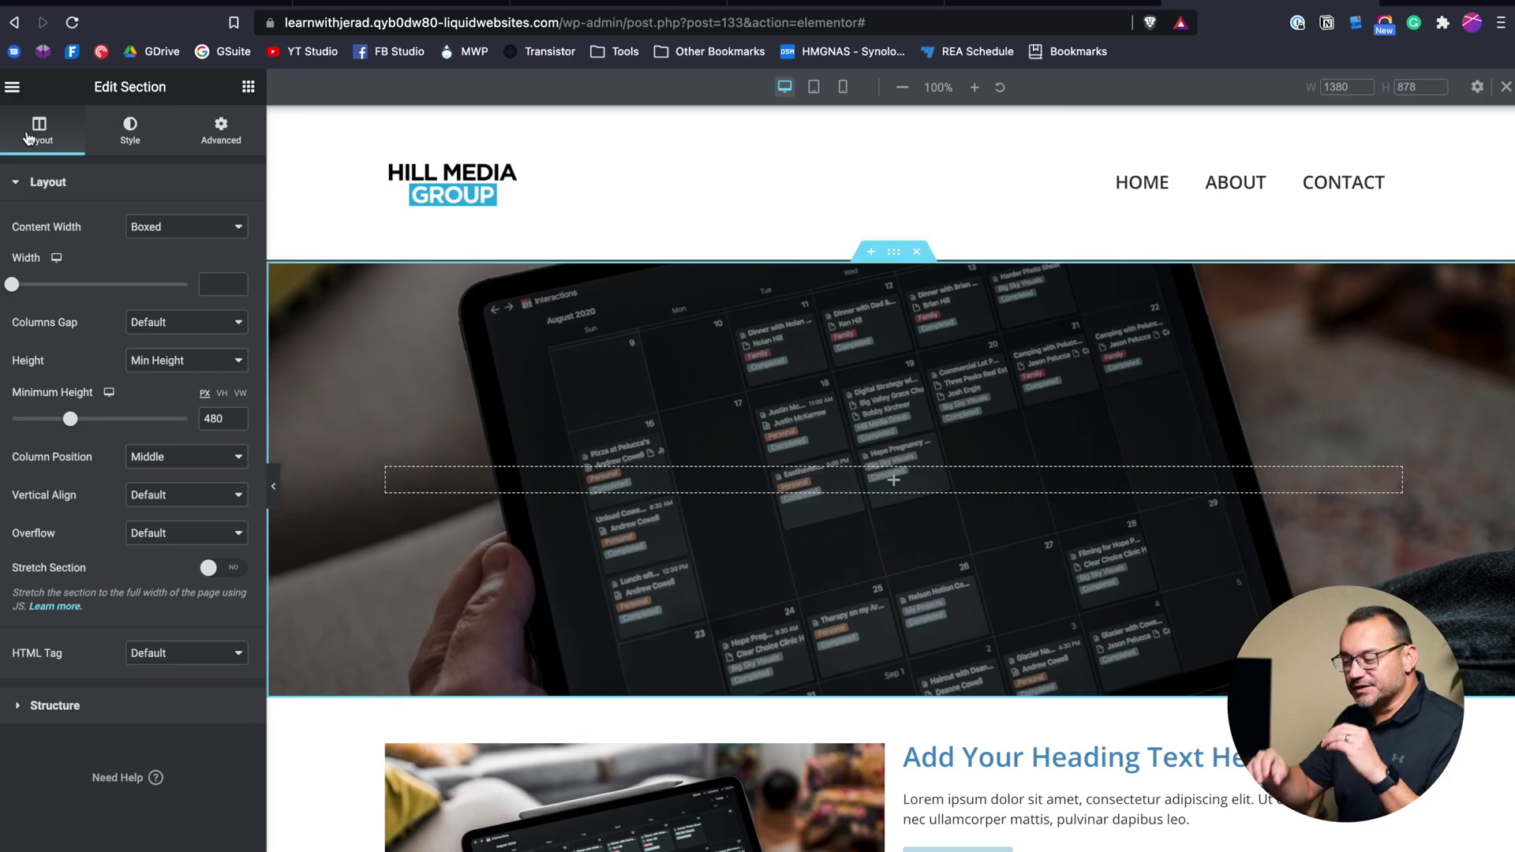
key("BackSpace")
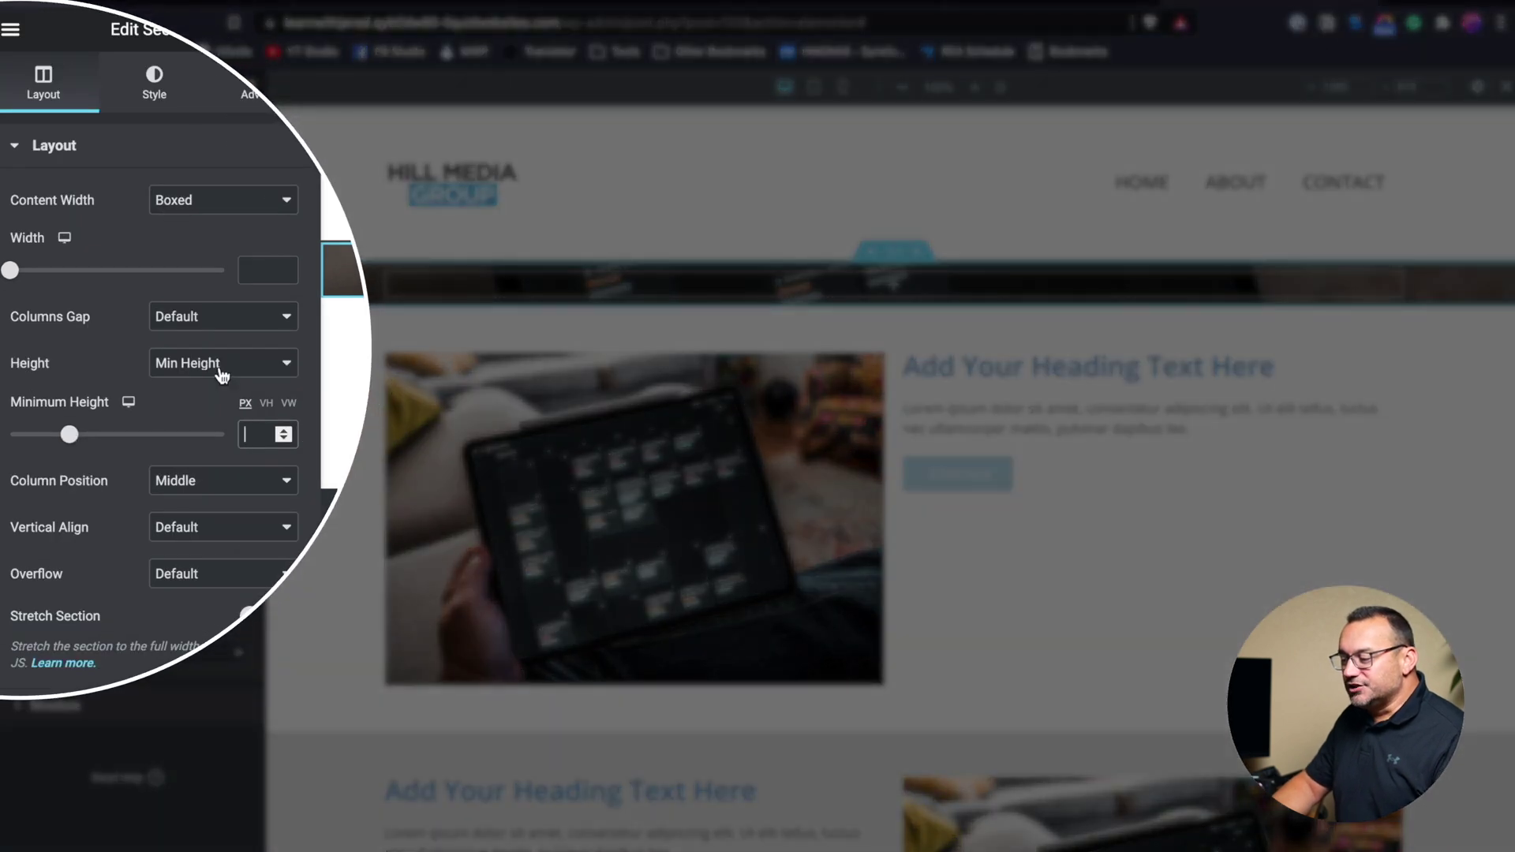
left_click(221, 371)
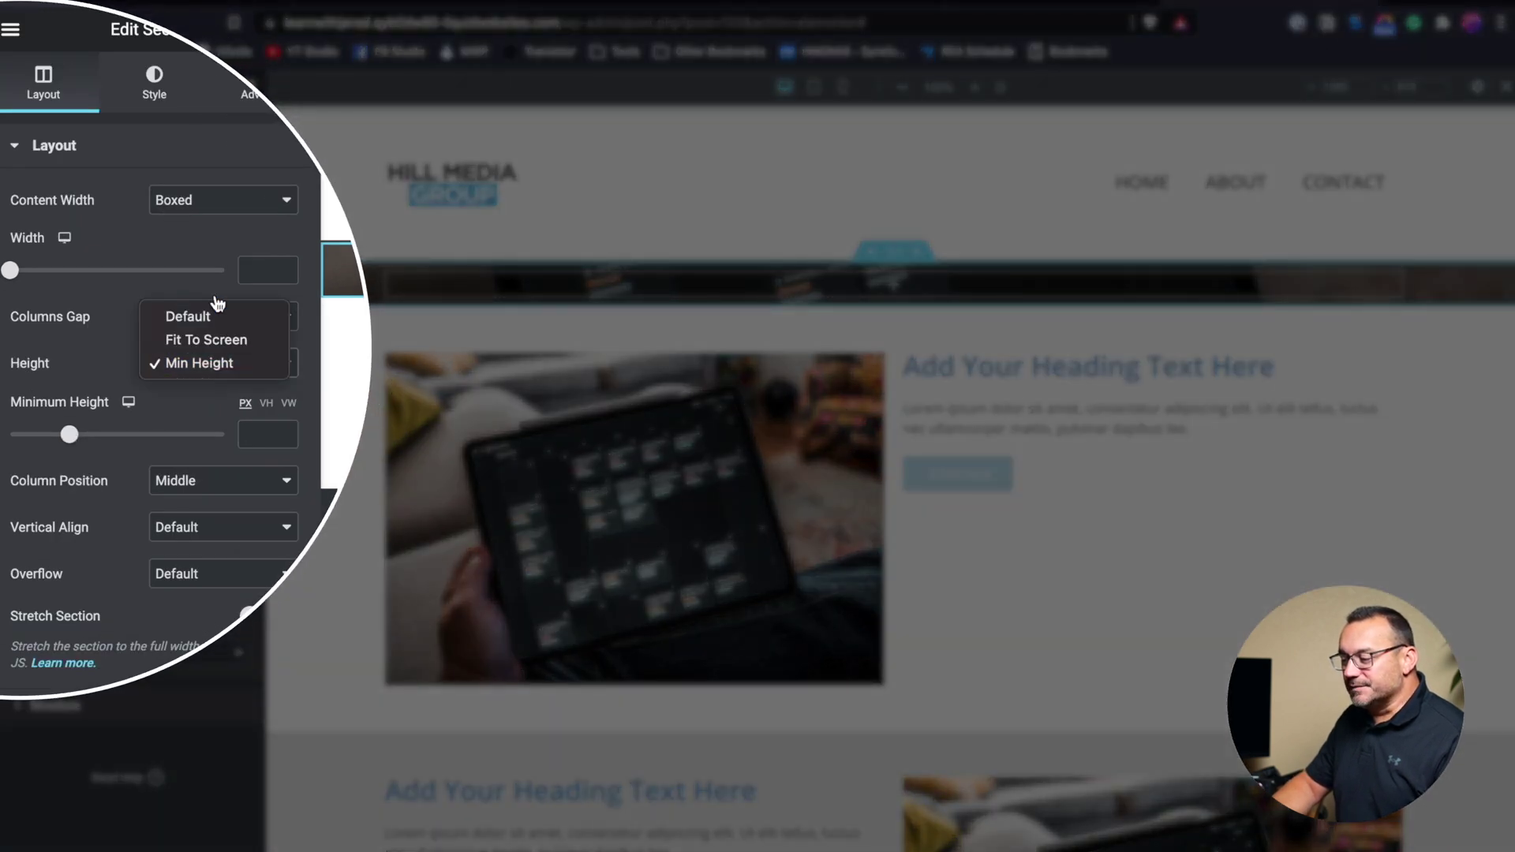
left_click(73, 444)
left_click_drag(73, 442, 80, 444)
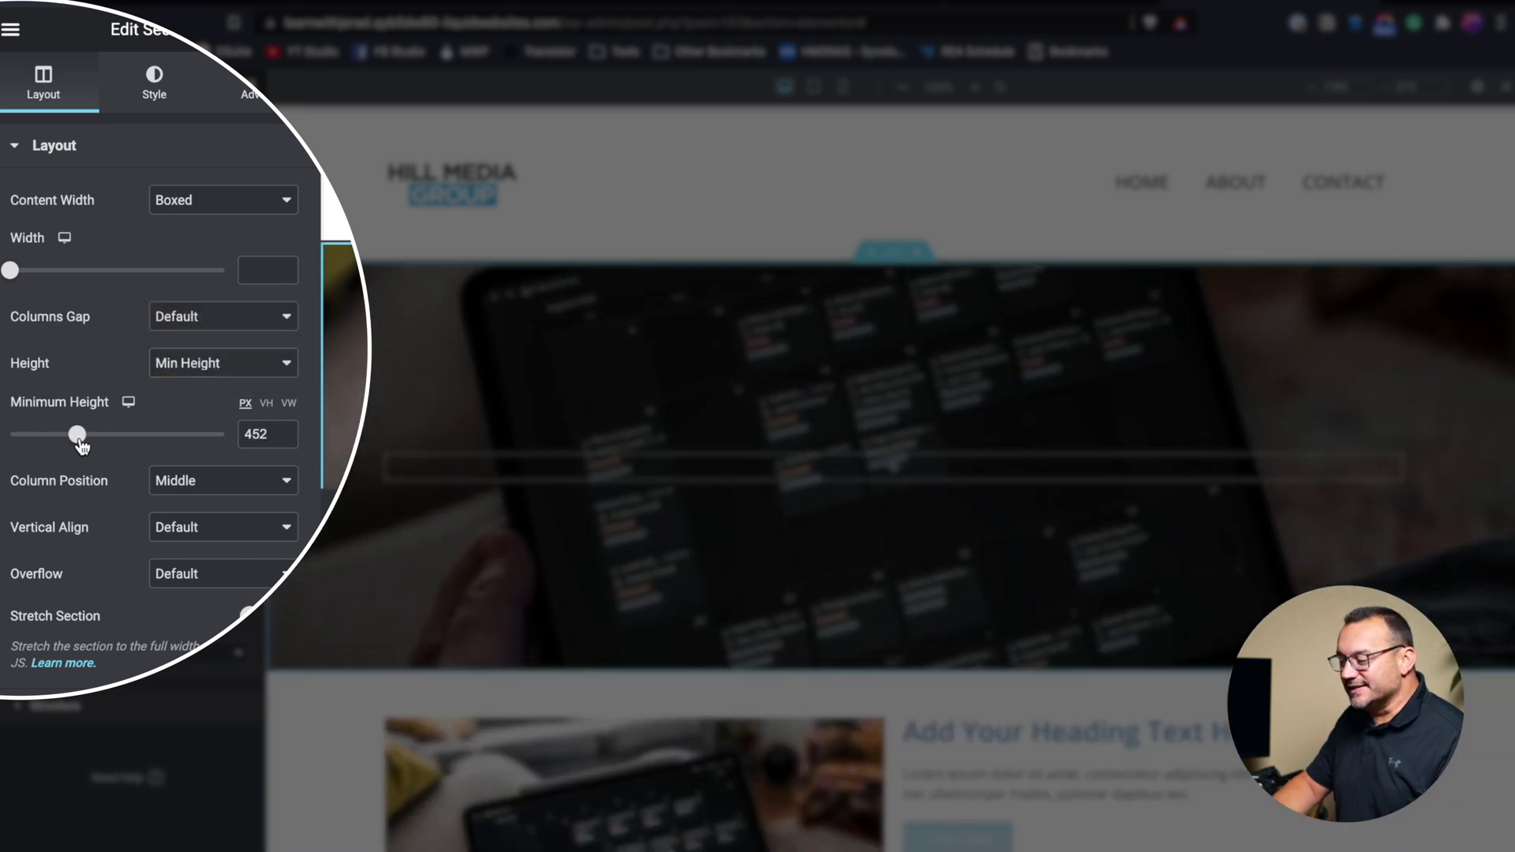
left_click(283, 439)
left_click(283, 439)
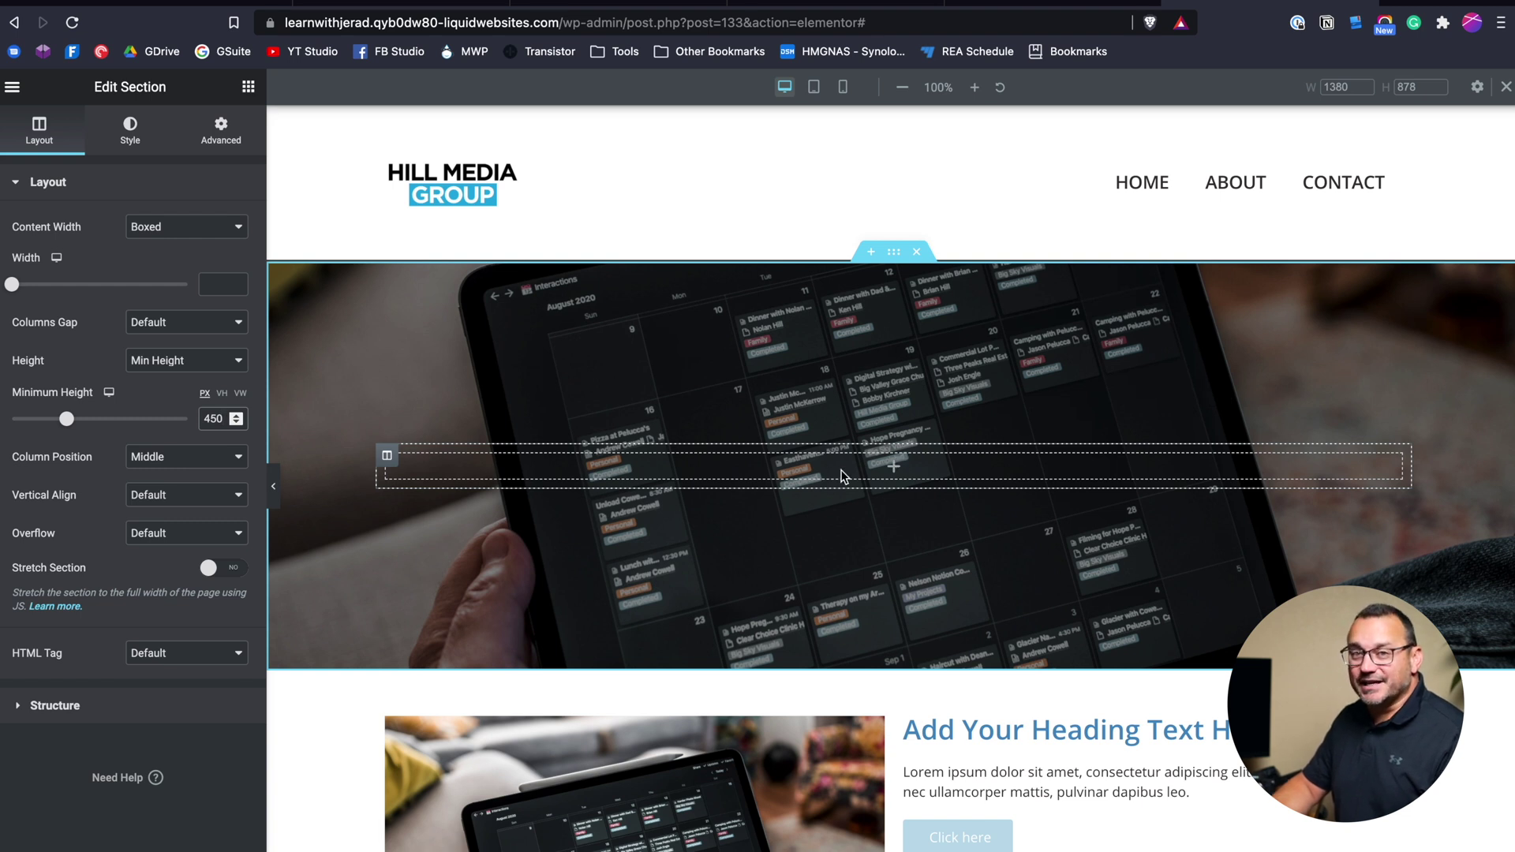
Step: Drop a Heading widget into the hero column, centre it, and colour its text #FFFFFF
left_click(248, 87)
left_click_drag(195, 256, 701, 470)
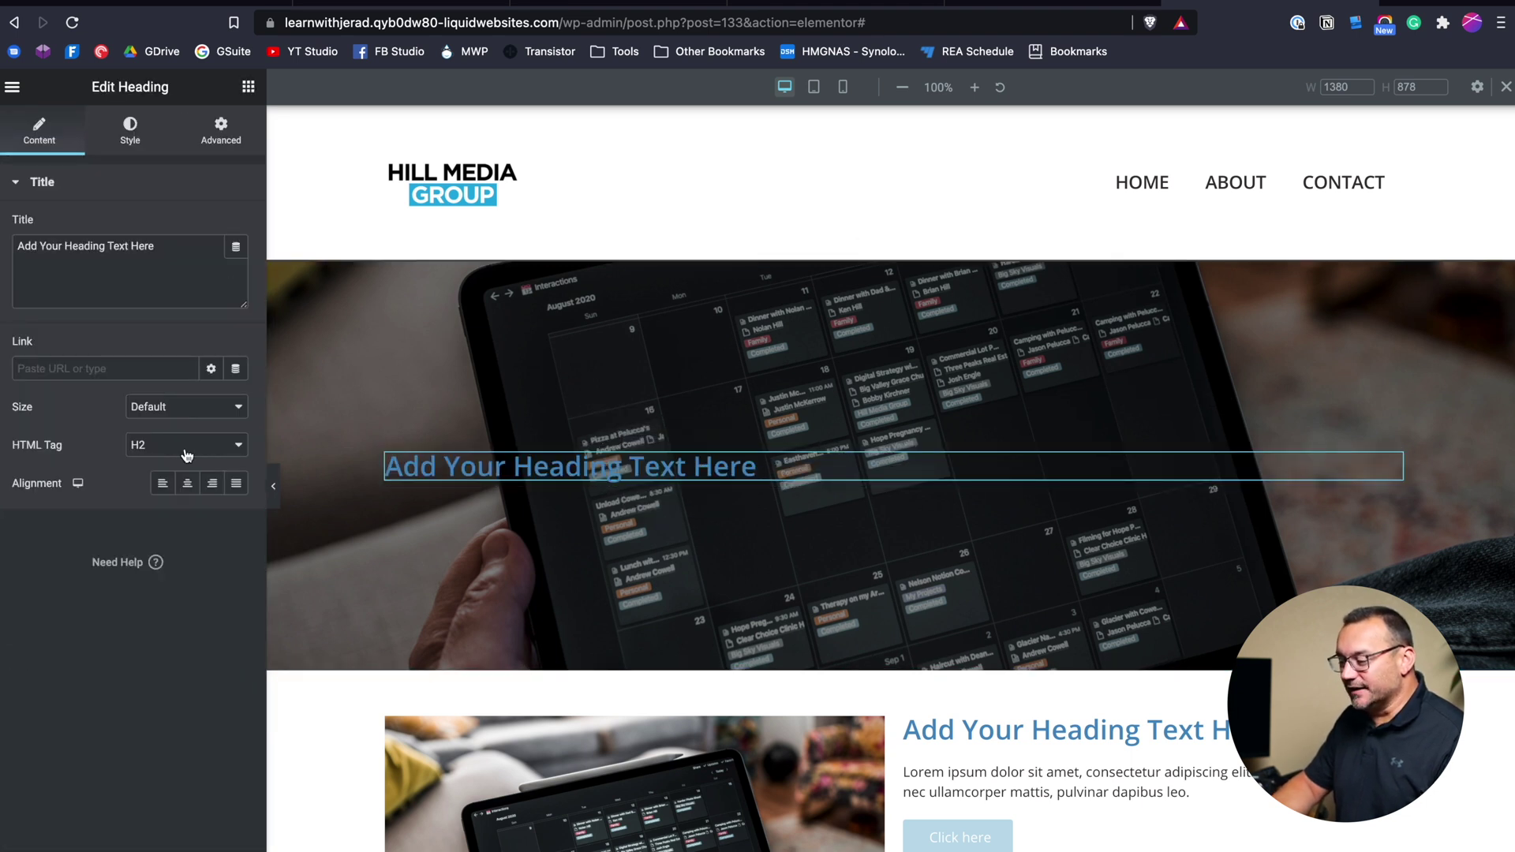
left_click(187, 483)
left_click(124, 139)
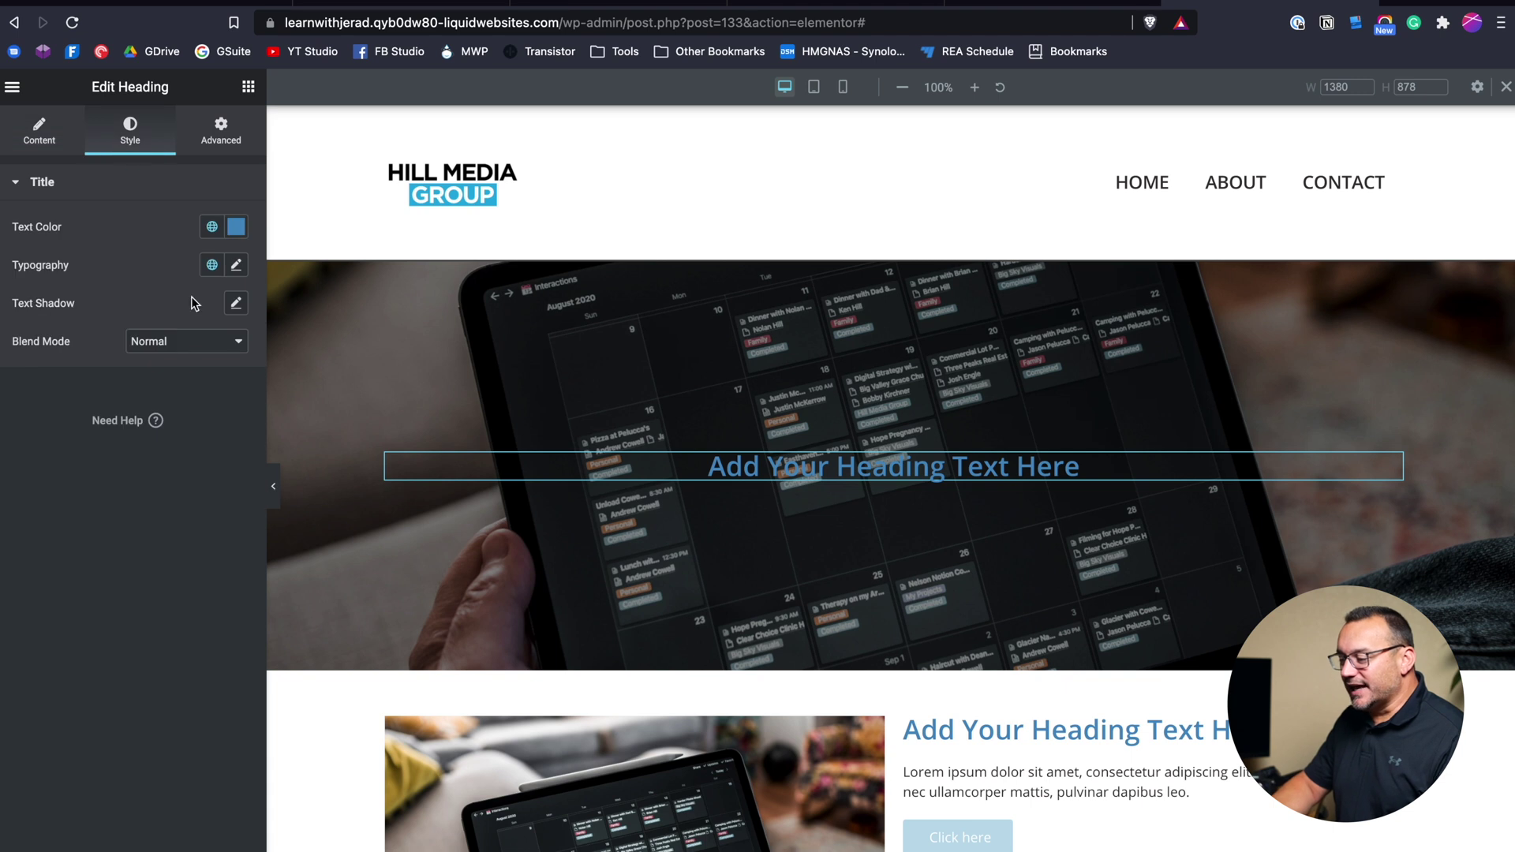
left_click(236, 226)
type("#FFFFFF")
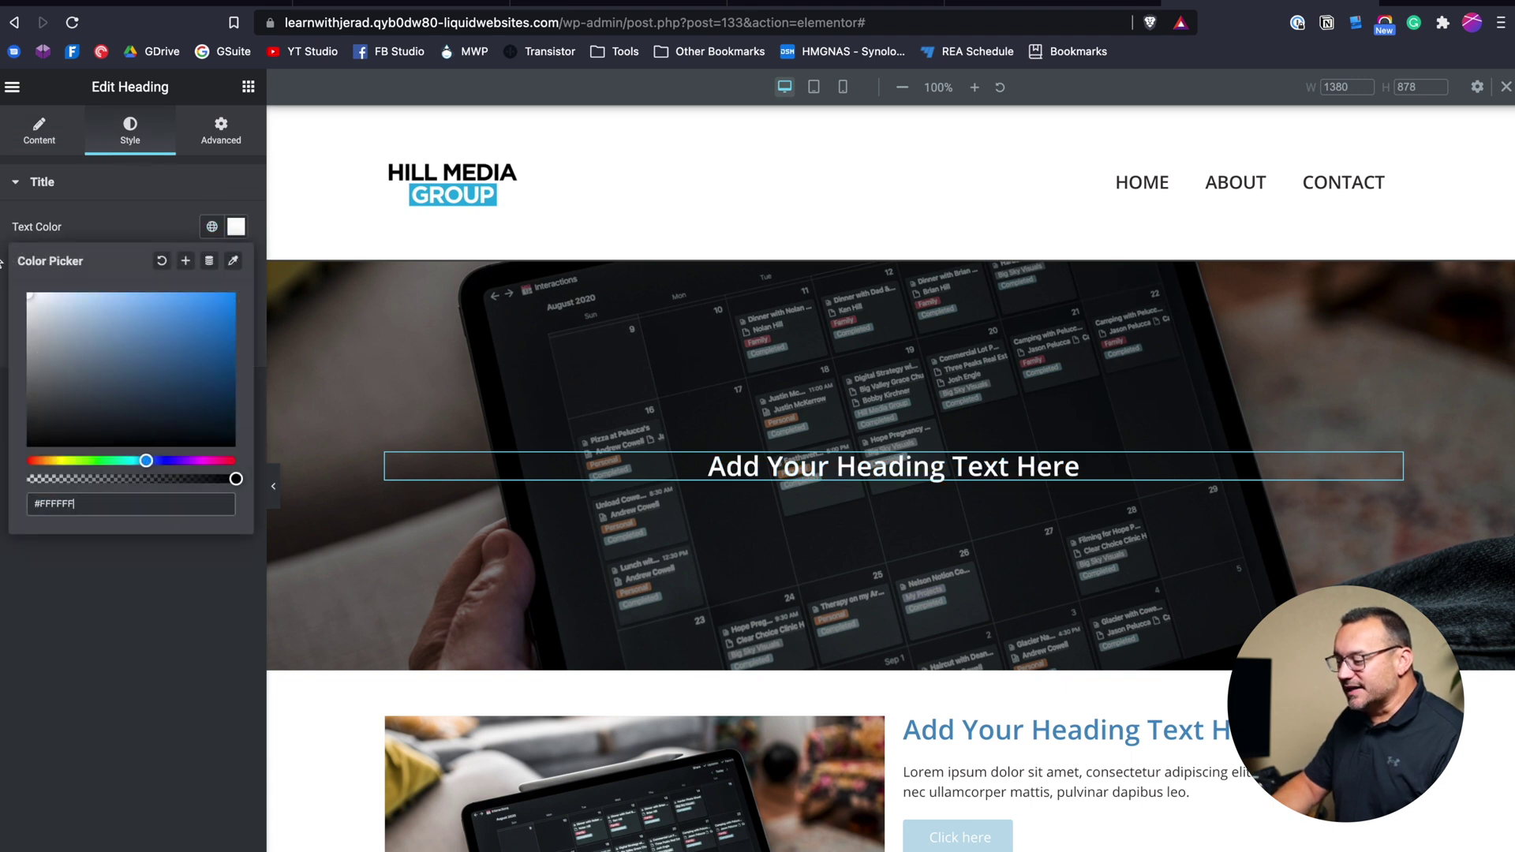
left_click(36, 182)
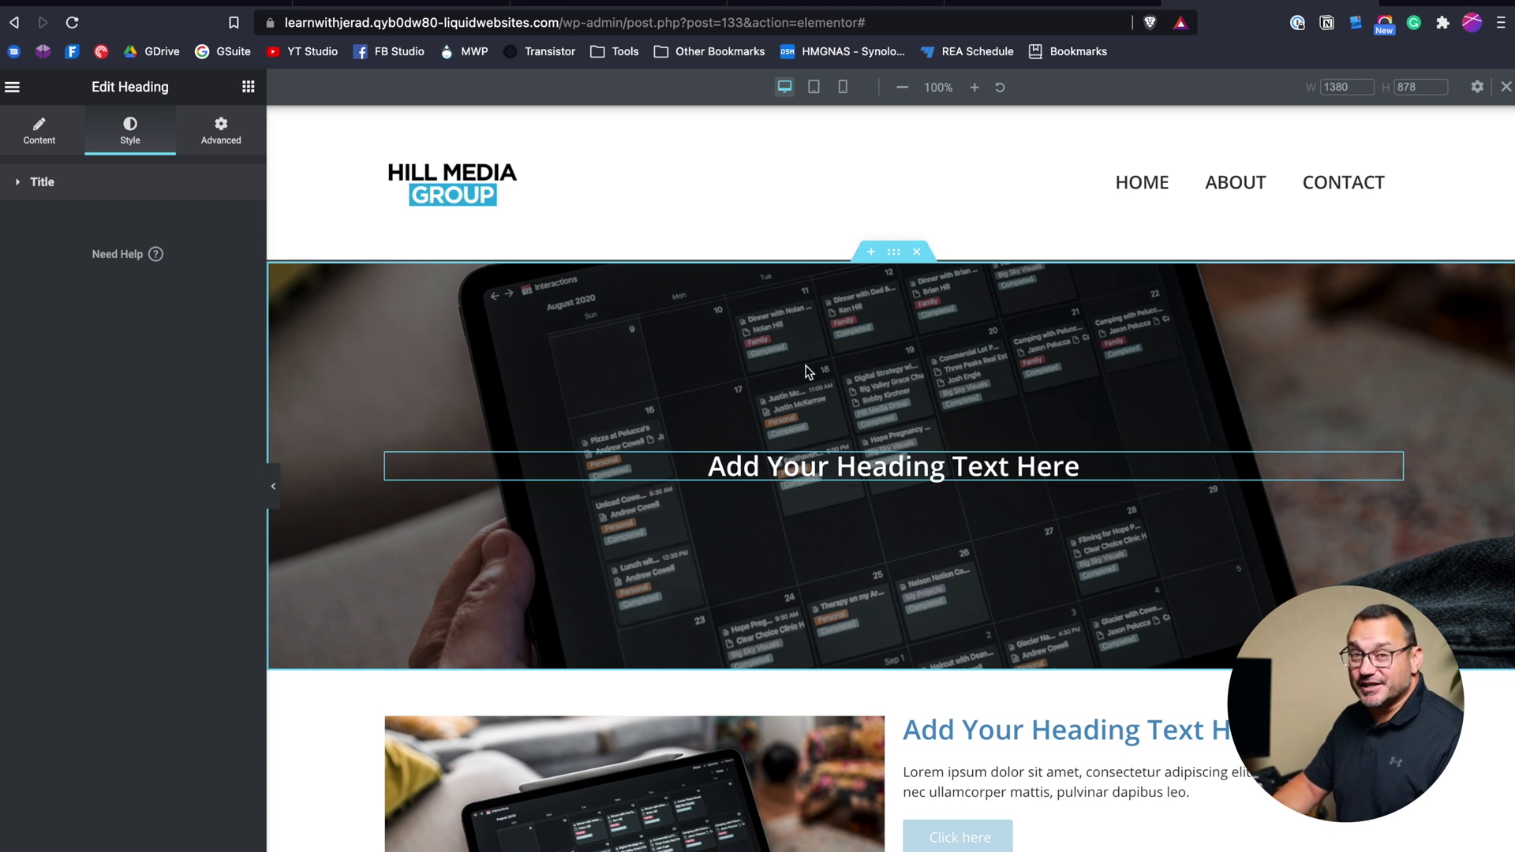
Step: Darken the hero section's black background overlay to 0.53 opacity
left_click(893, 251)
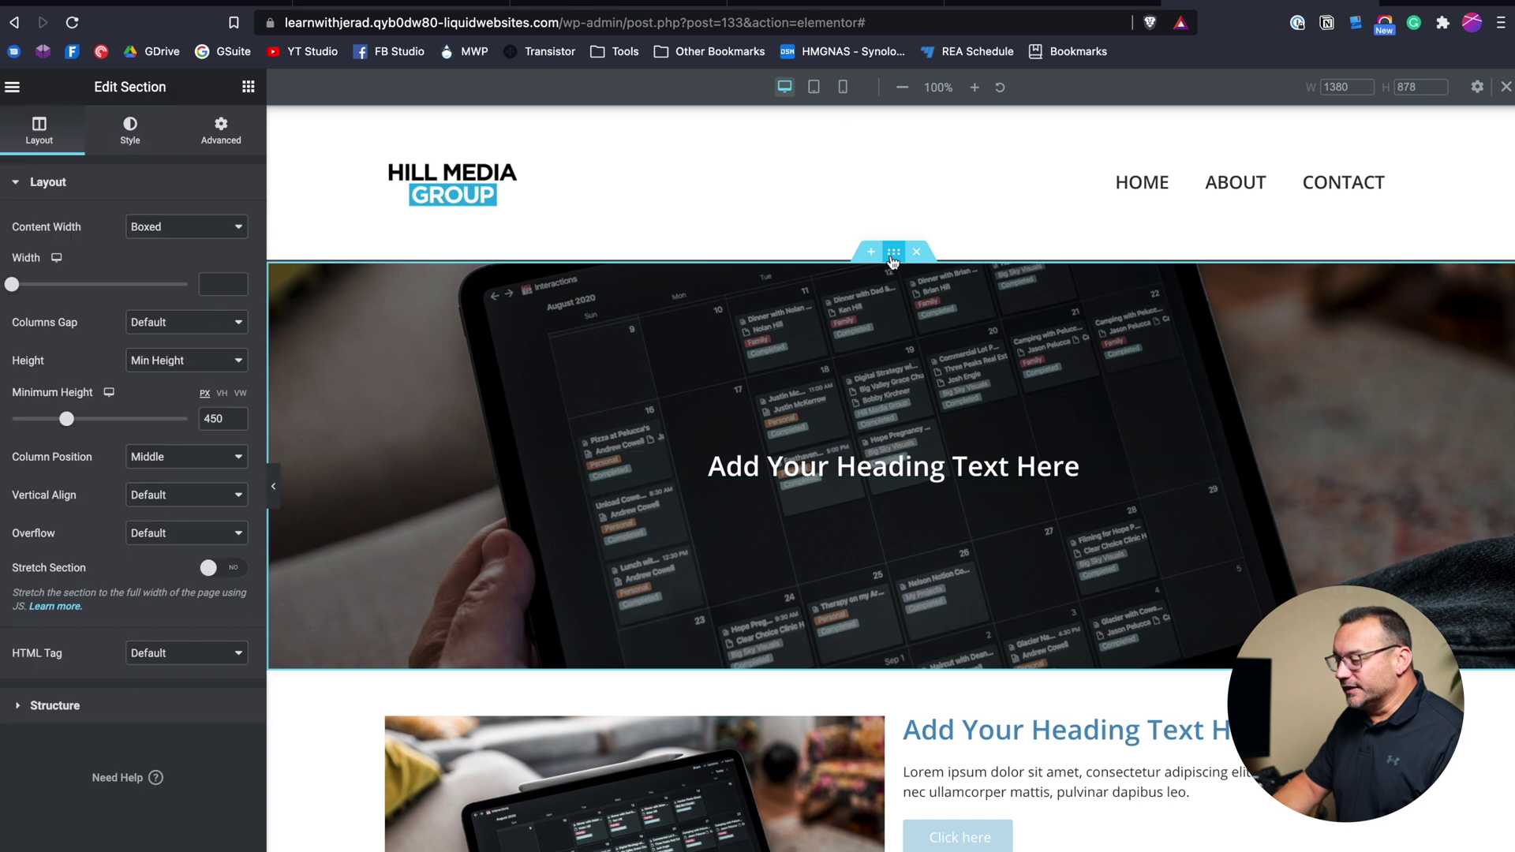
left_click(130, 133)
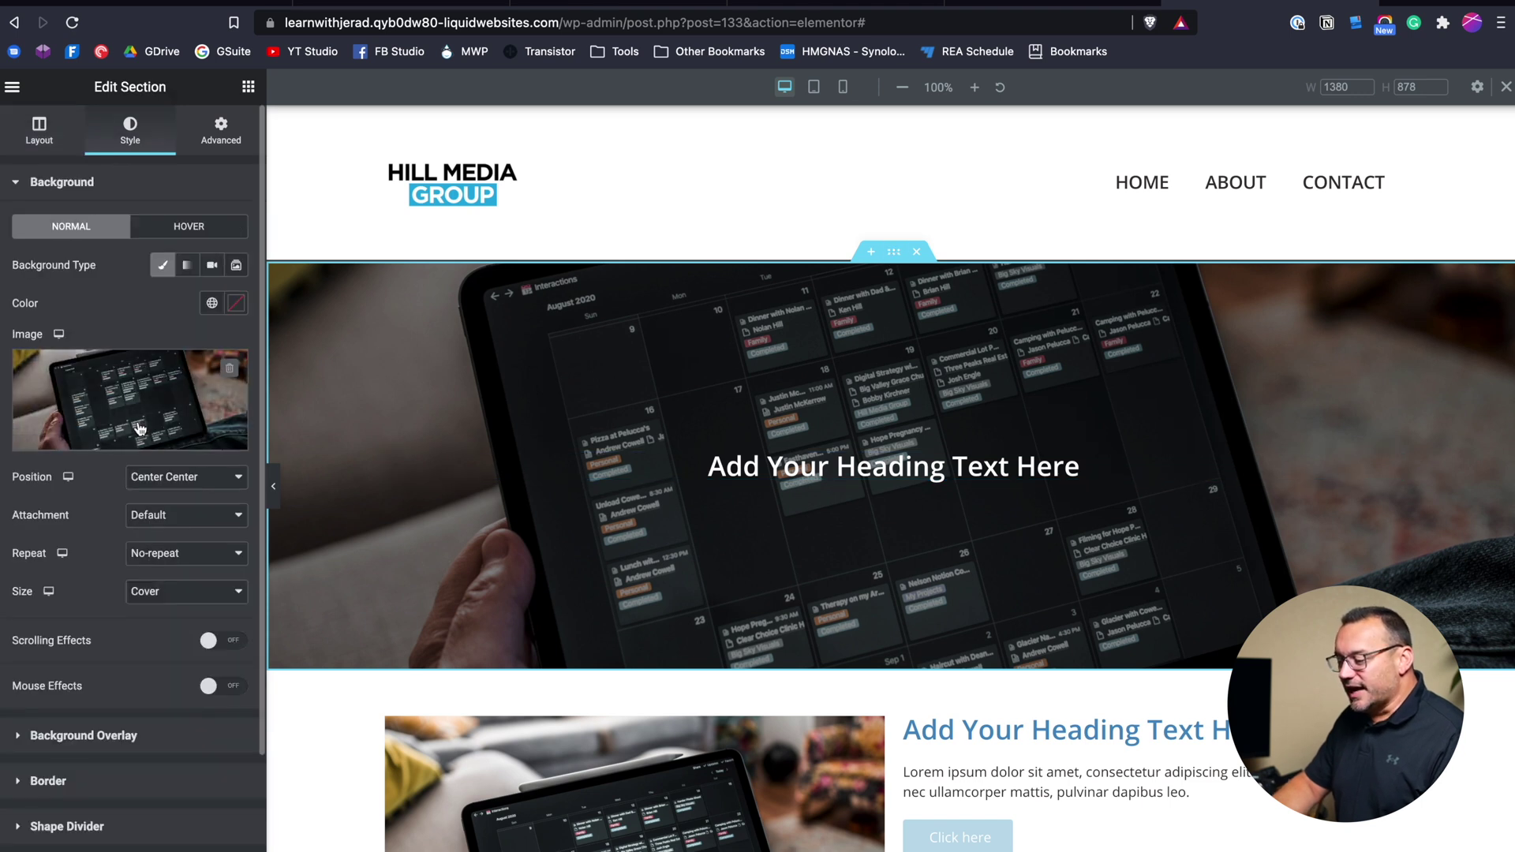
scroll(115, 598, "down", 3)
left_click(78, 606)
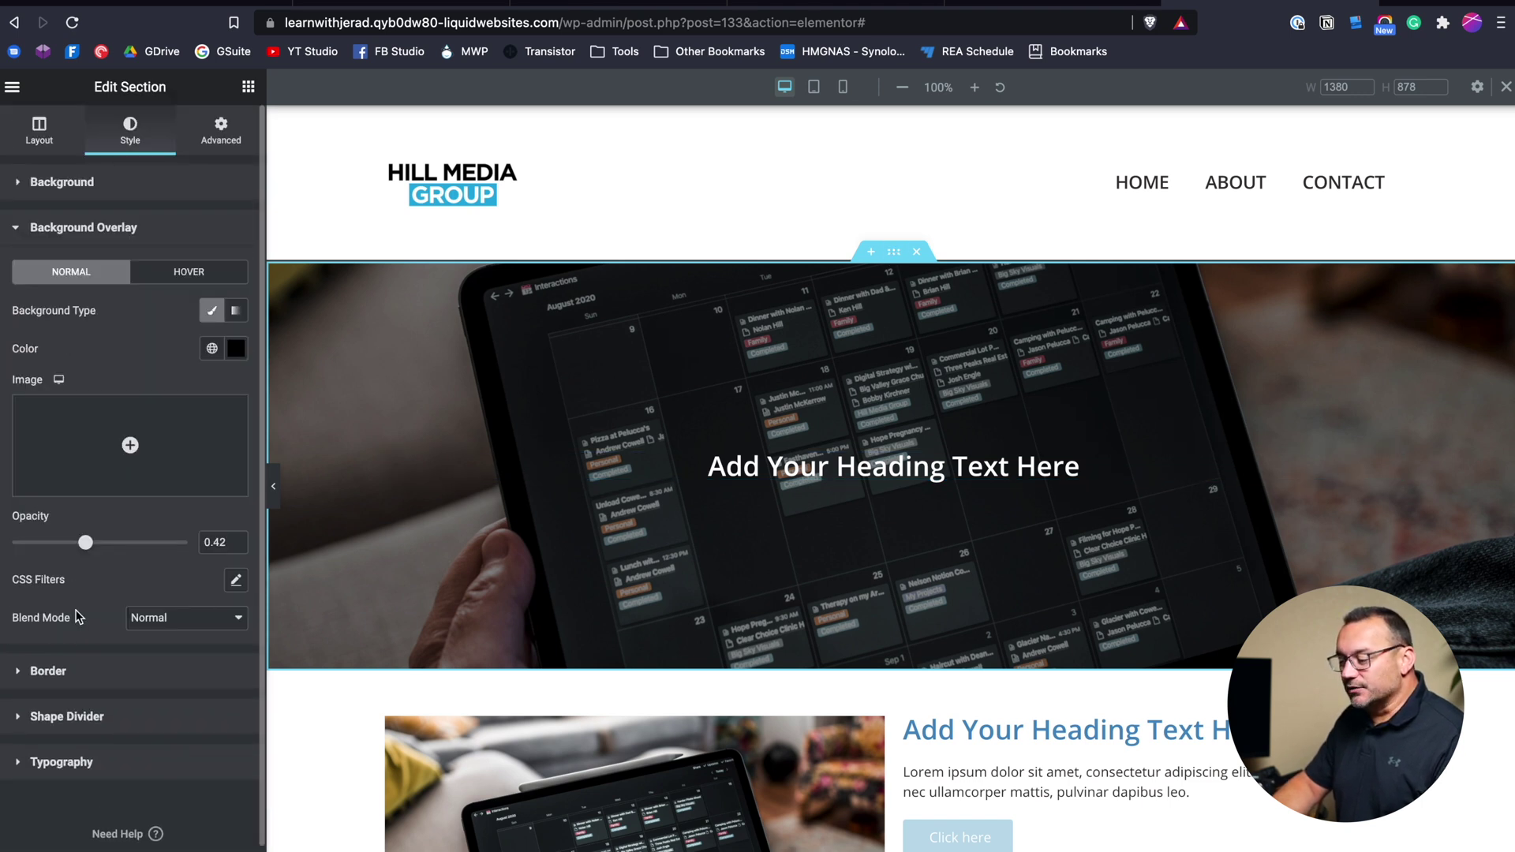
left_click_drag(85, 526, 112, 525)
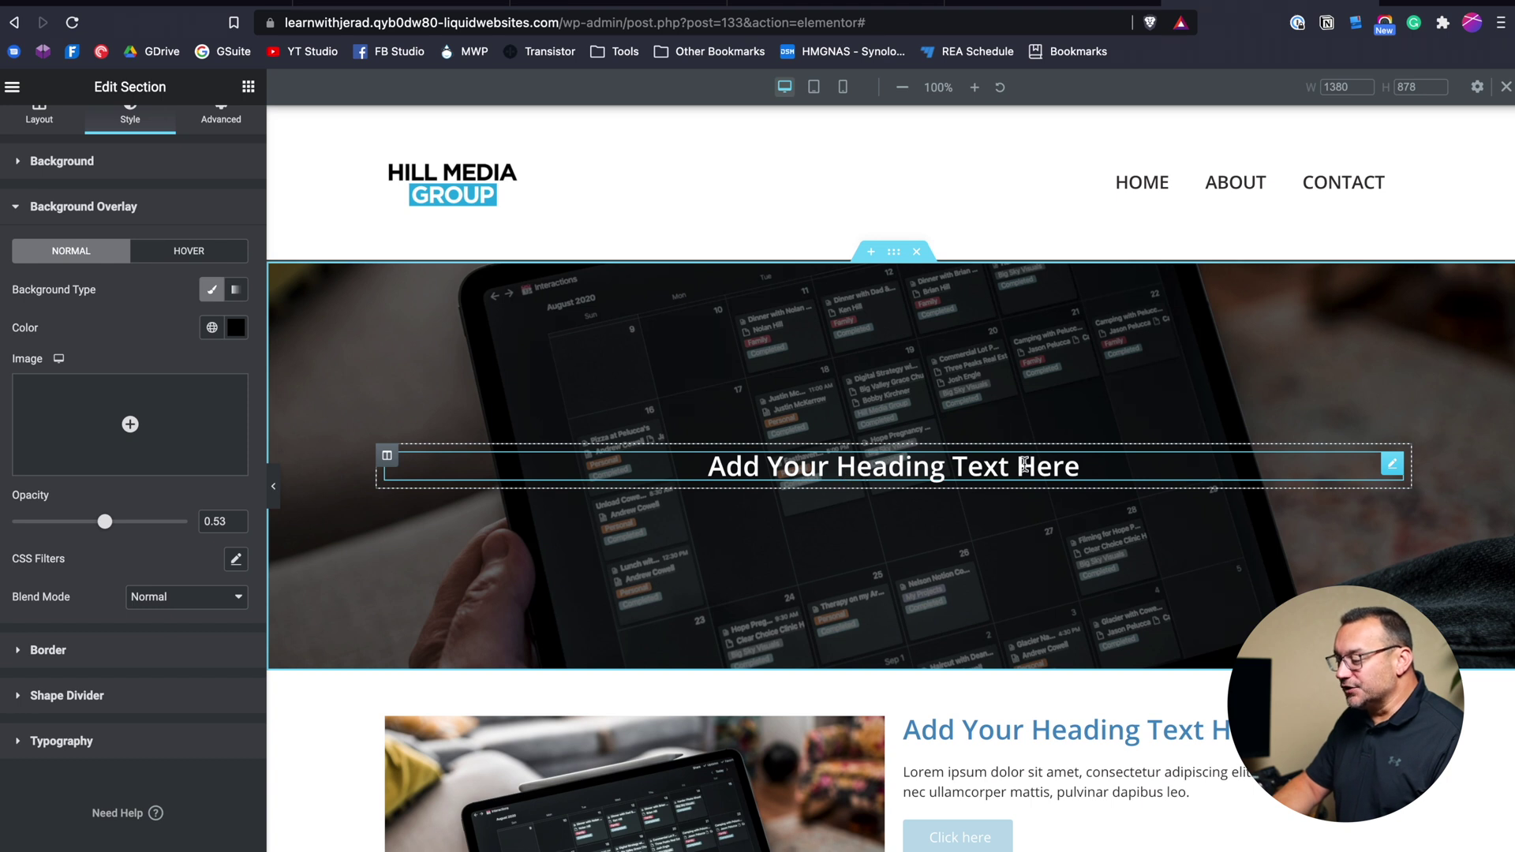
left_click(1393, 471)
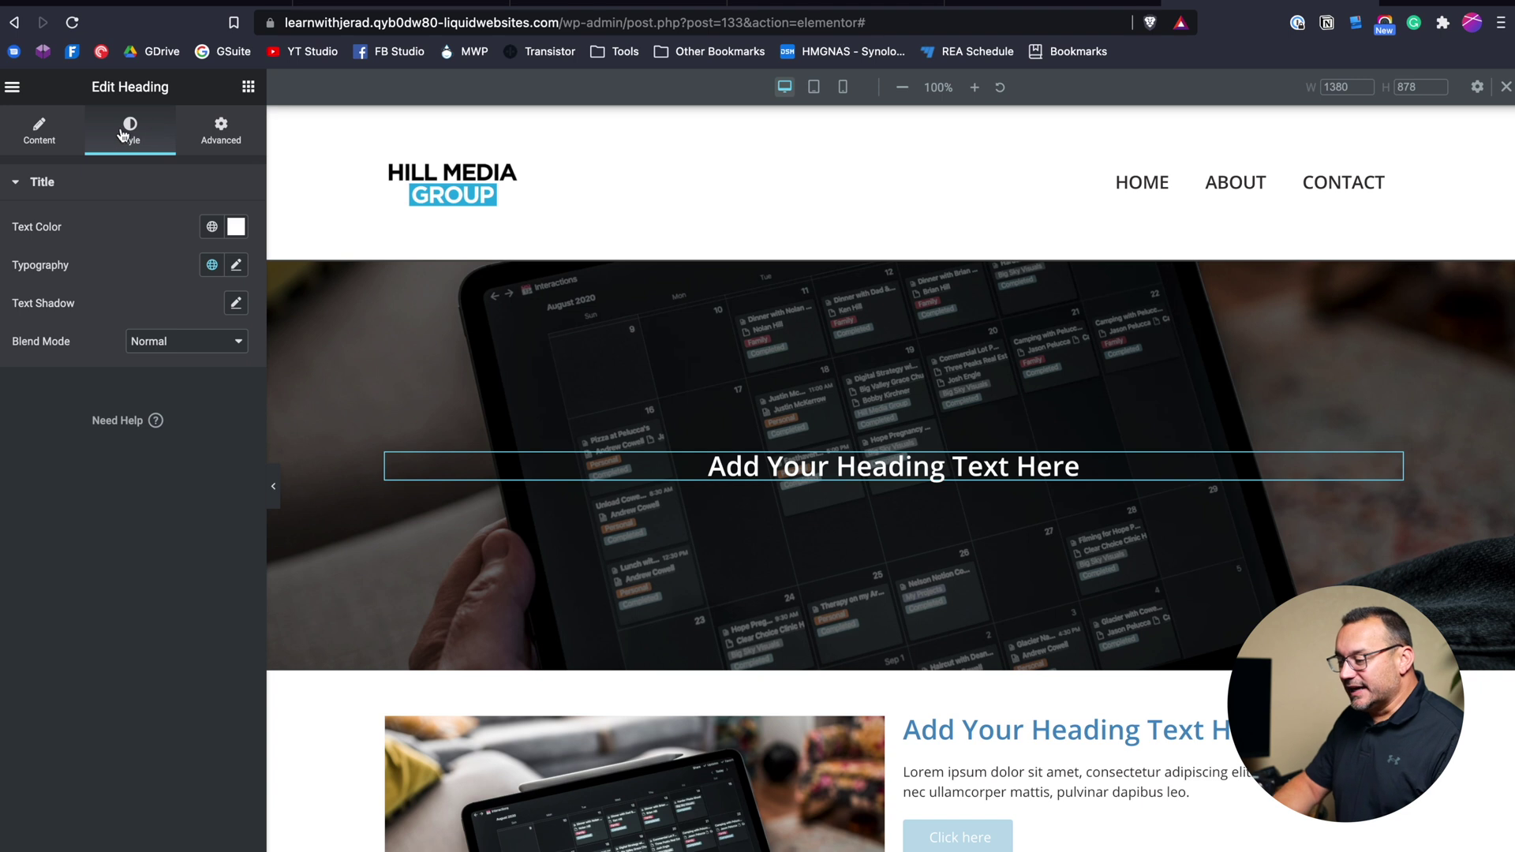
Step: Give the heading a black rgba(0, 0, 0, 0.55) text shadow, blur 10, offset 2 px right and down
left_click(237, 304)
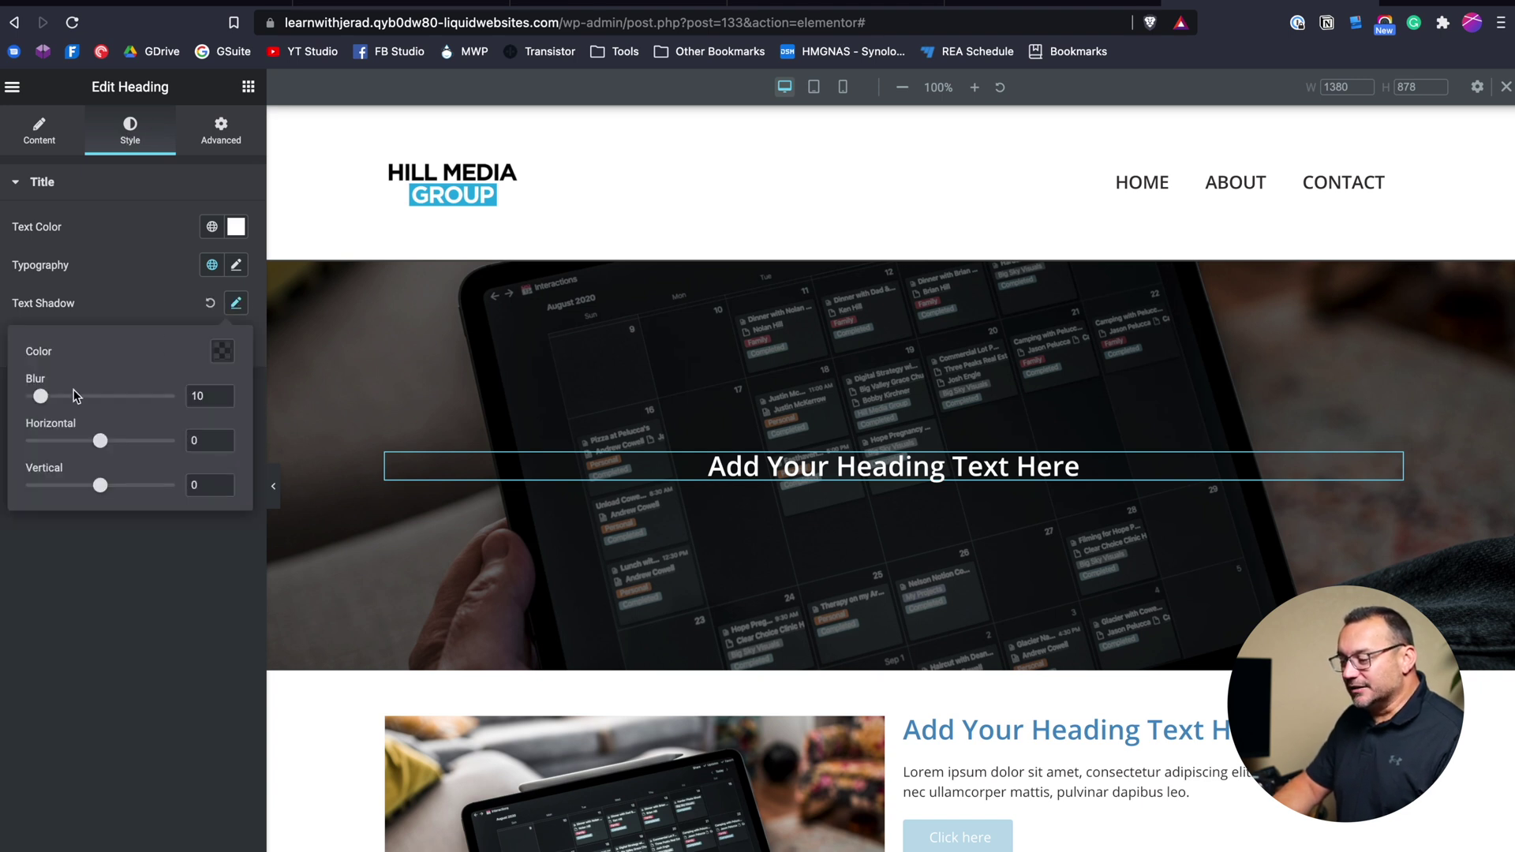
left_click(222, 351)
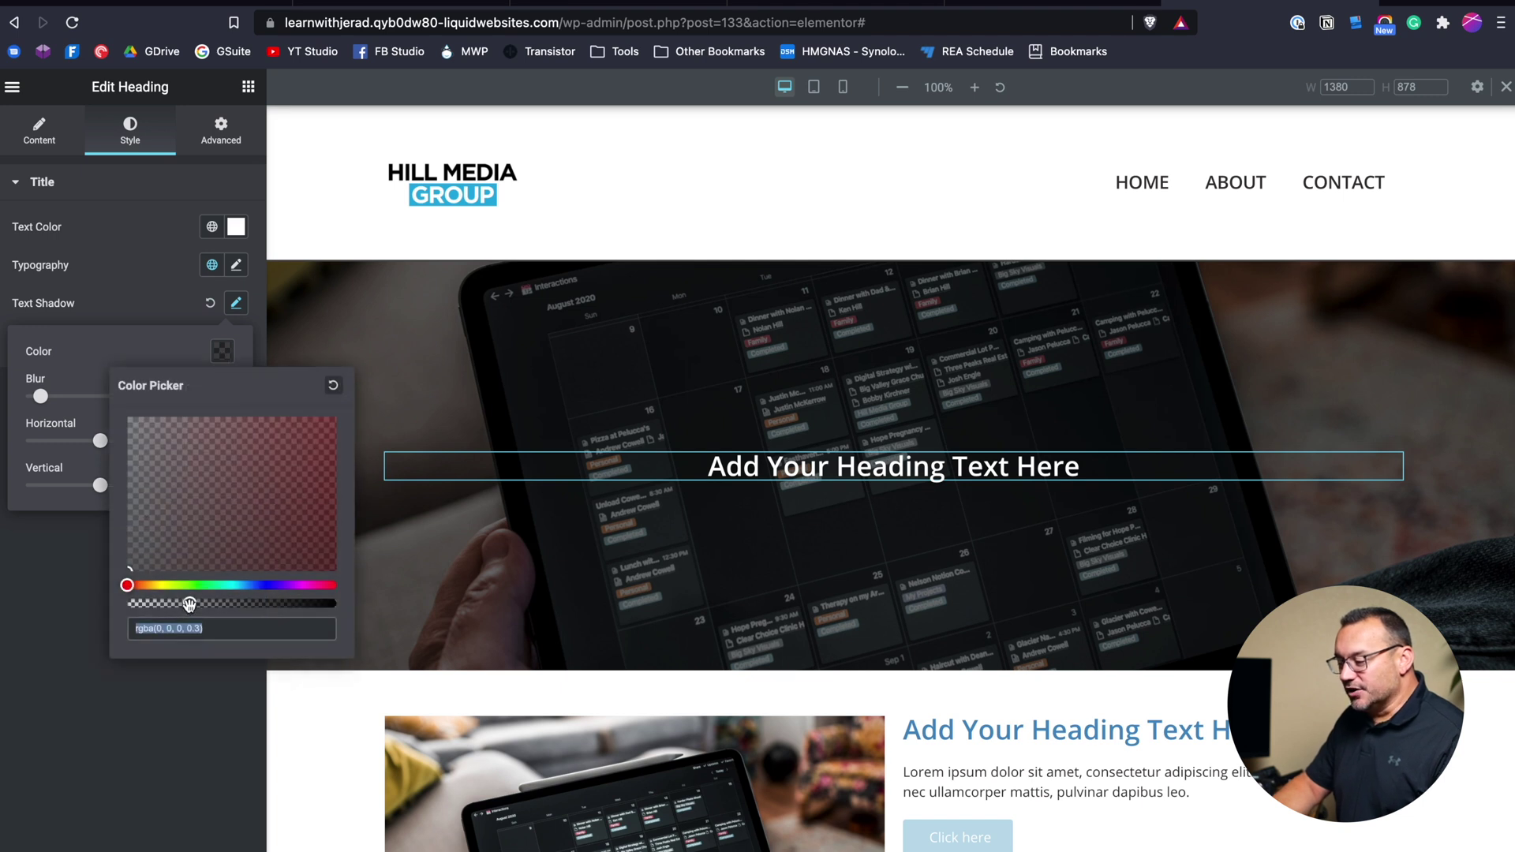
left_click(65, 515)
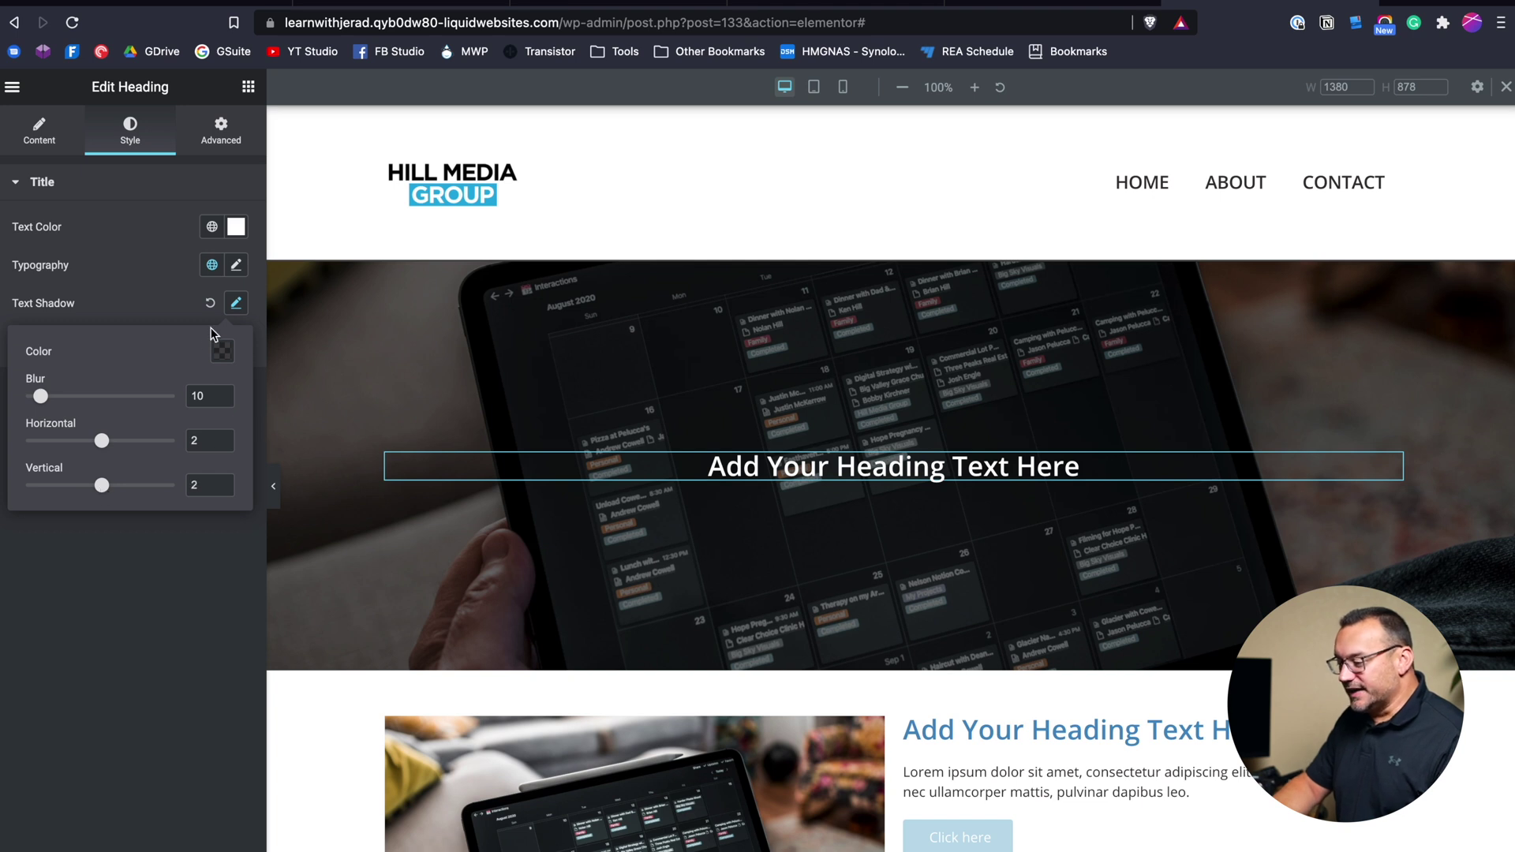
left_click(223, 355)
left_click_drag(190, 604, 240, 603)
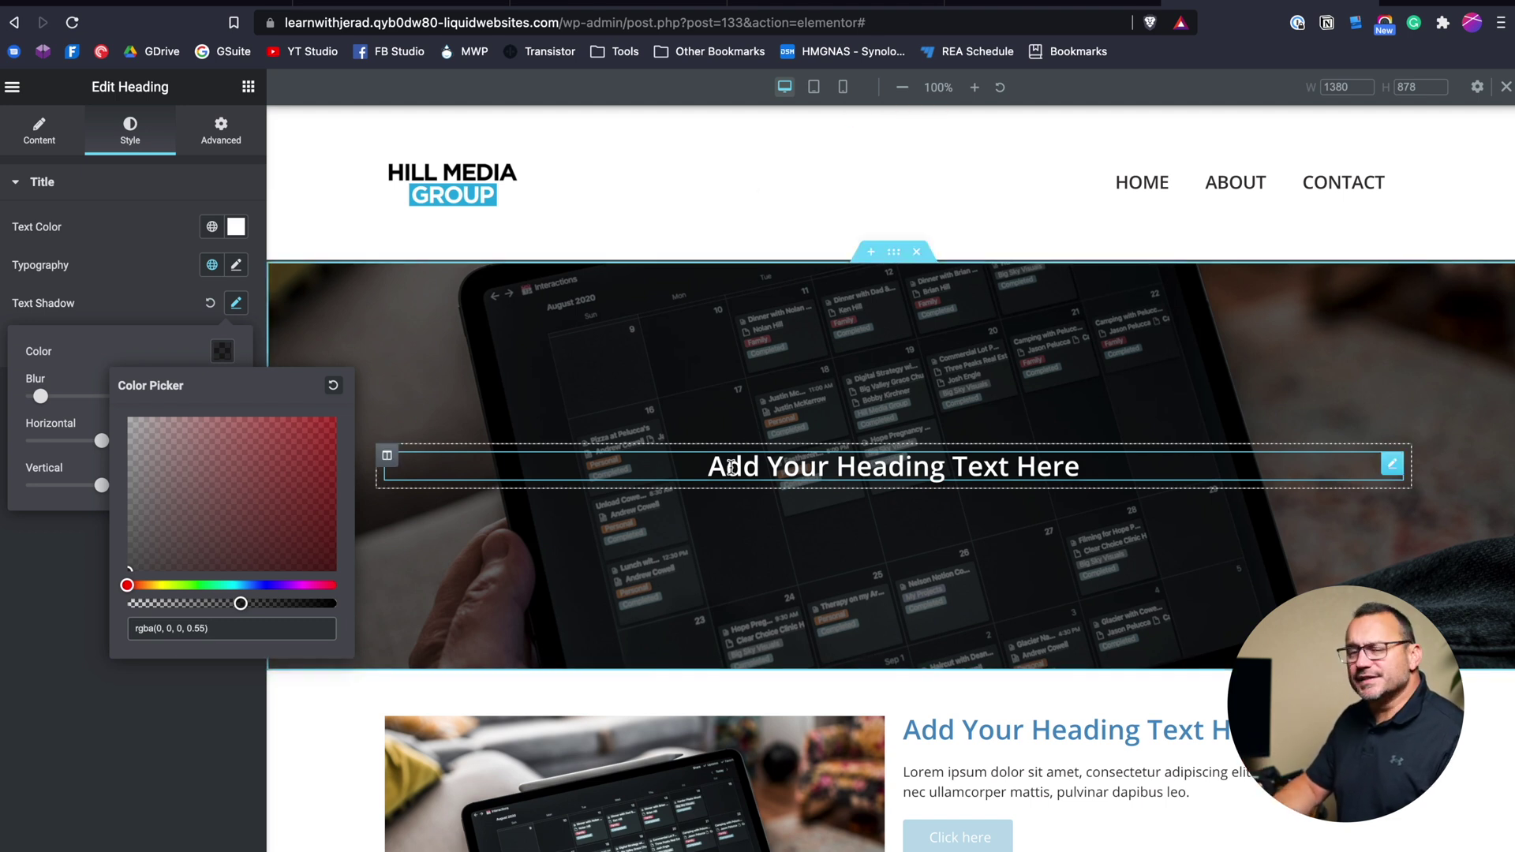
left_click(34, 602)
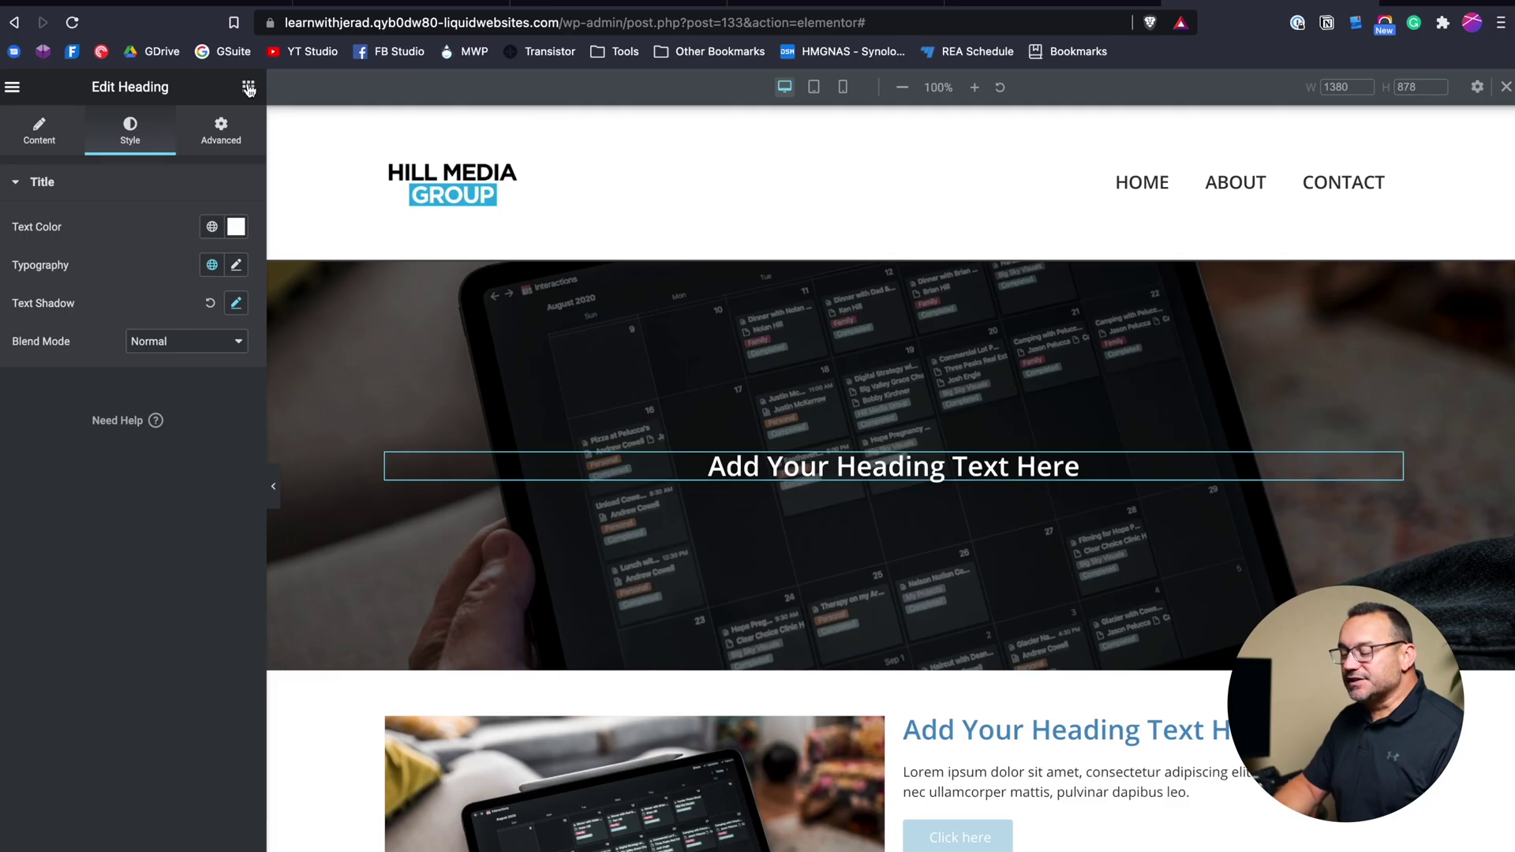
Step: Add a Text Editor paragraph under the heading, centred with #FFFFFF text colour
left_click(248, 86)
left_click_drag(197, 347, 926, 473)
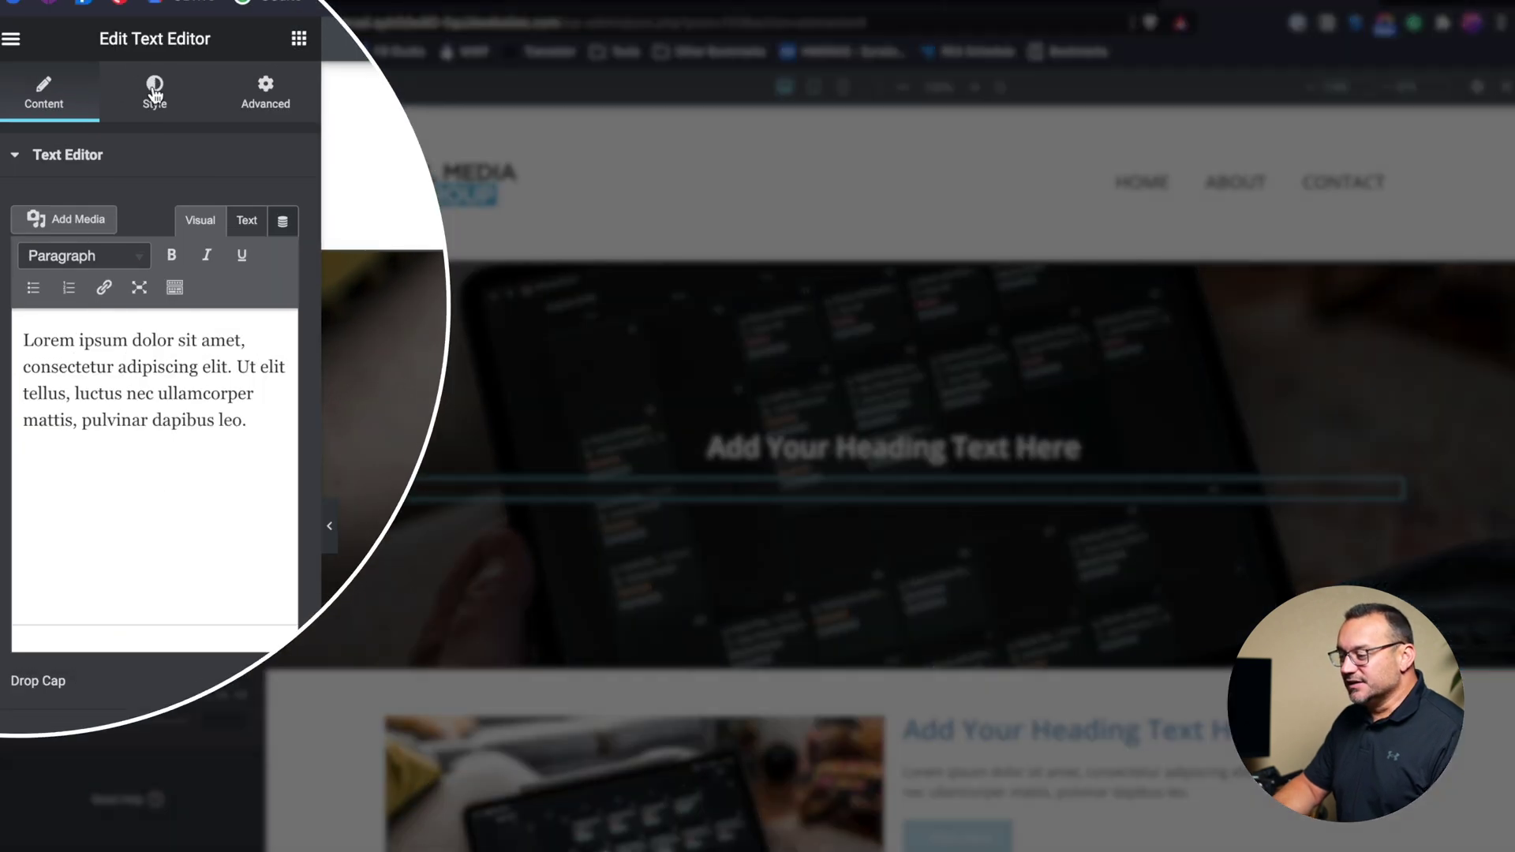
left_click(130, 130)
left_click(226, 209)
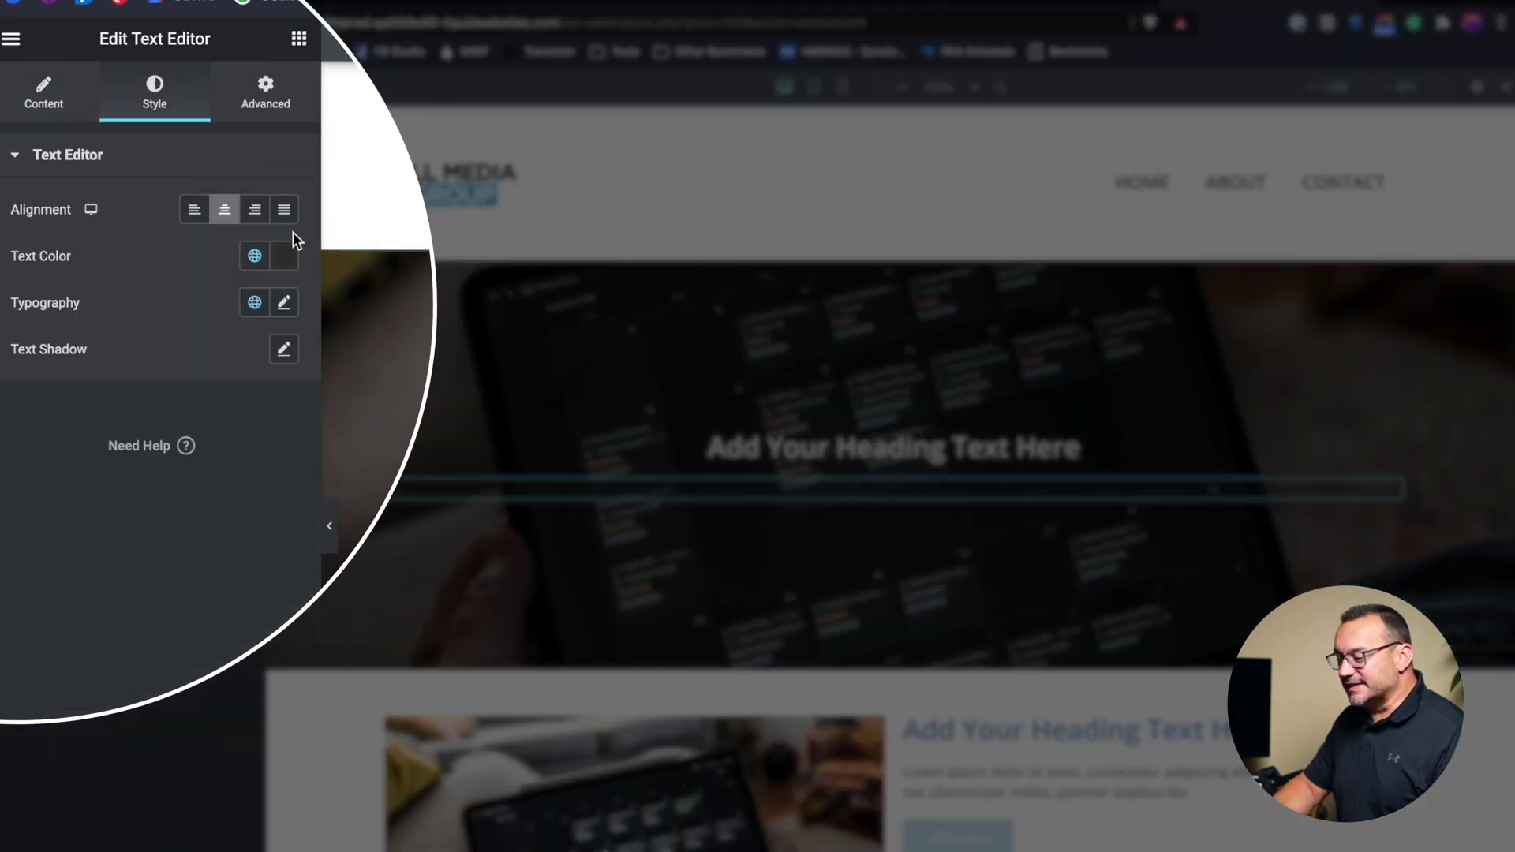
left_click(284, 256)
type("#FFFFFF")
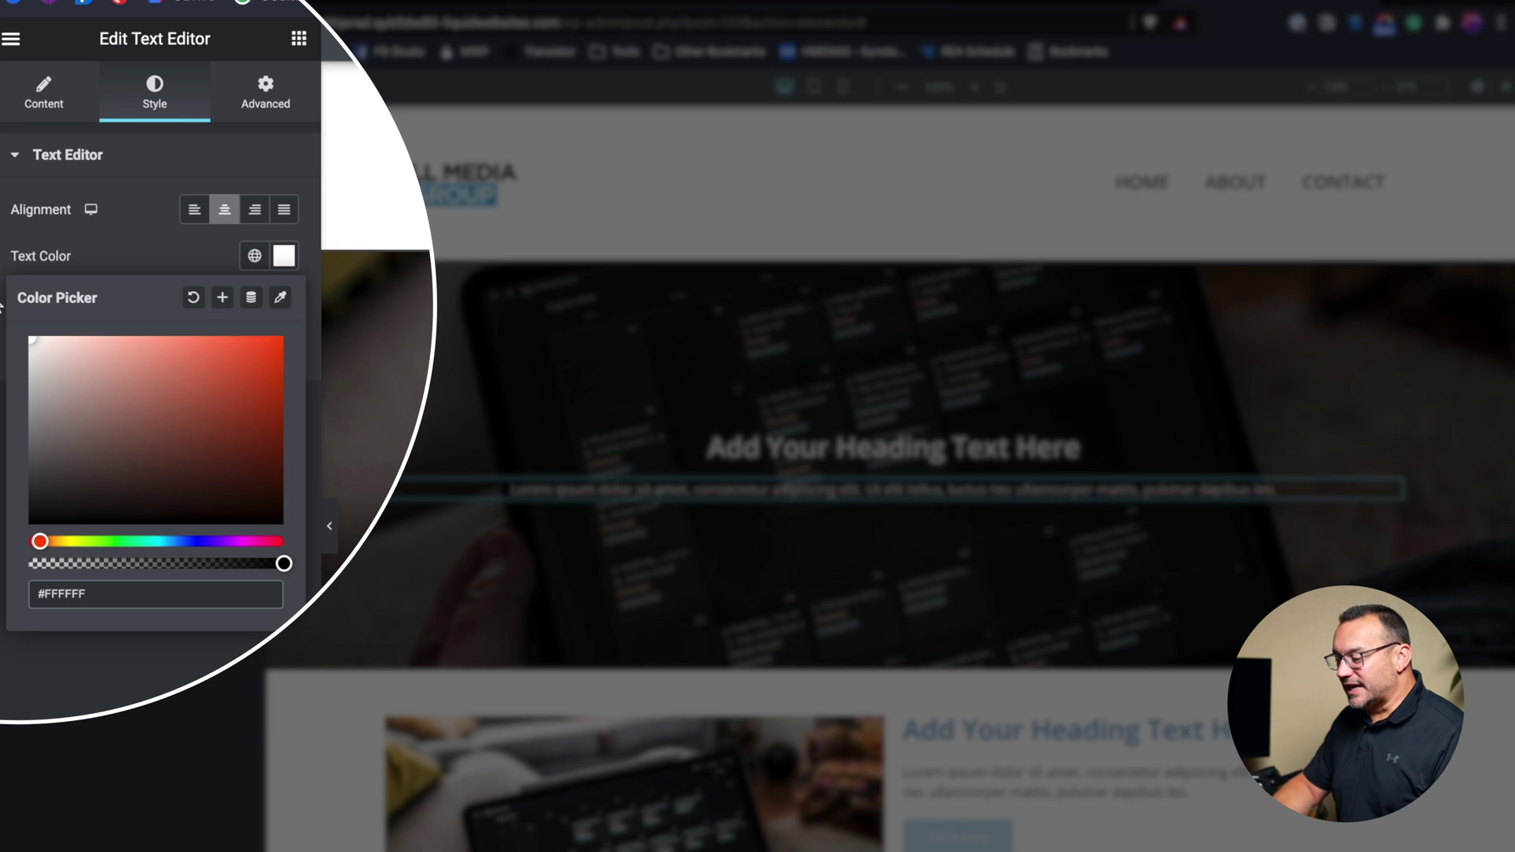
key("Return")
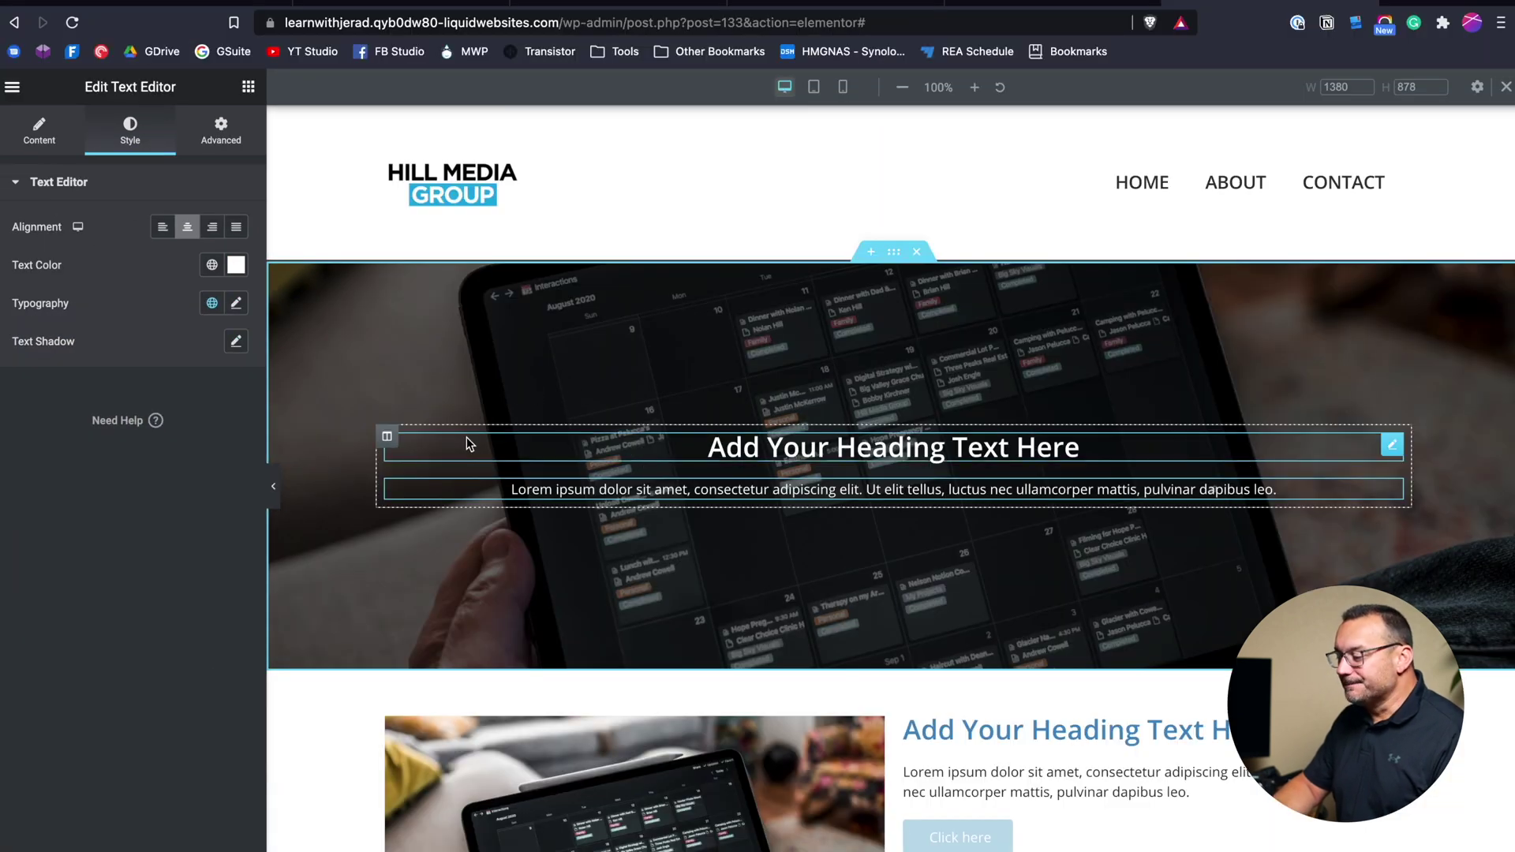
Step: Set the paragraph's font size to 20 px and break it into two lines before 'Ut'
left_click(236, 306)
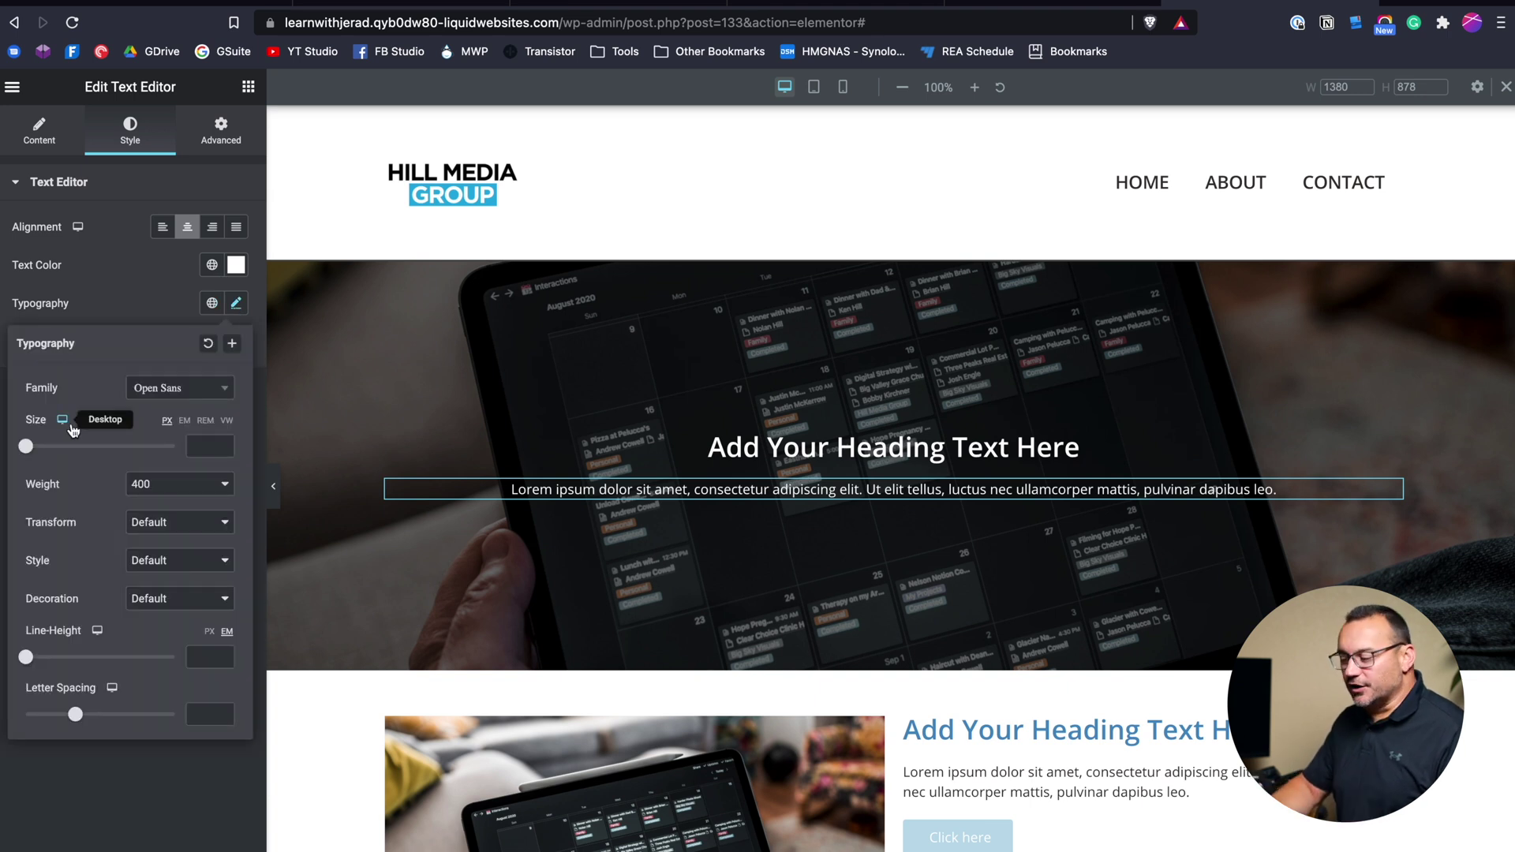
left_click_drag(26, 448, 39, 447)
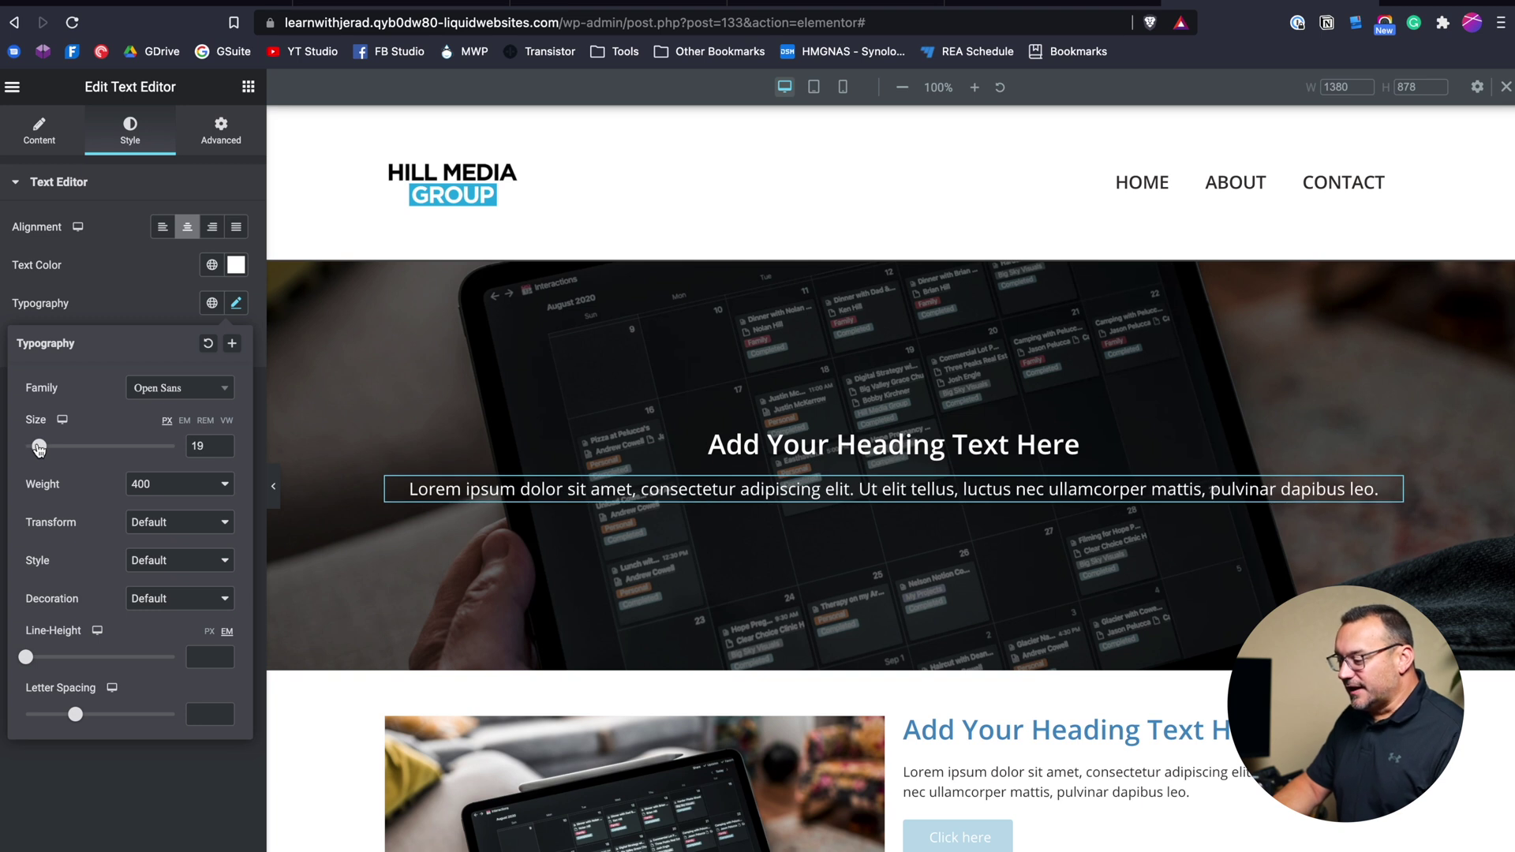
left_click(224, 445)
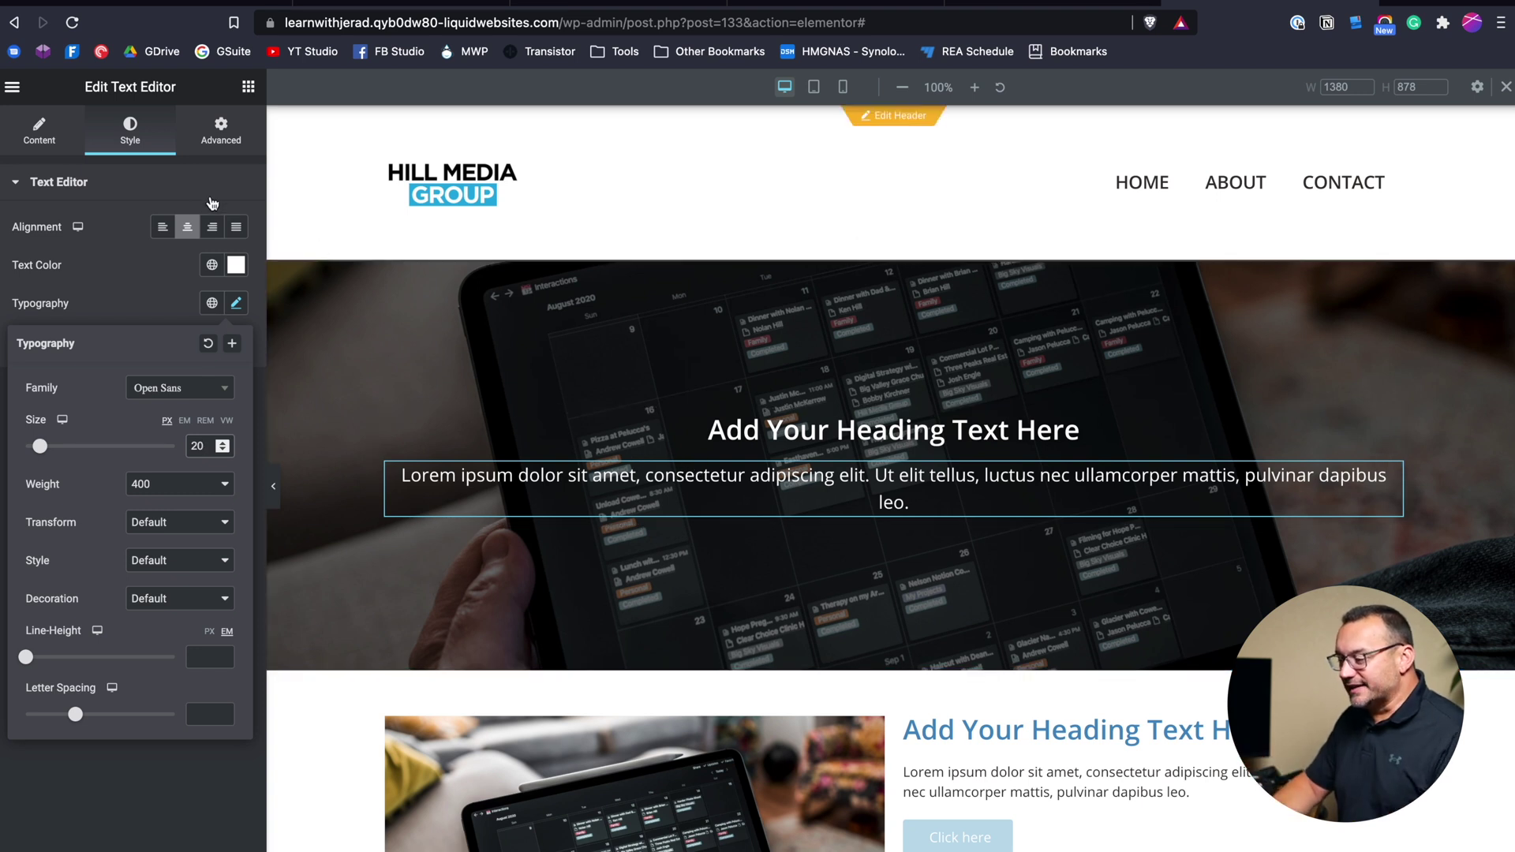
left_click(39, 130)
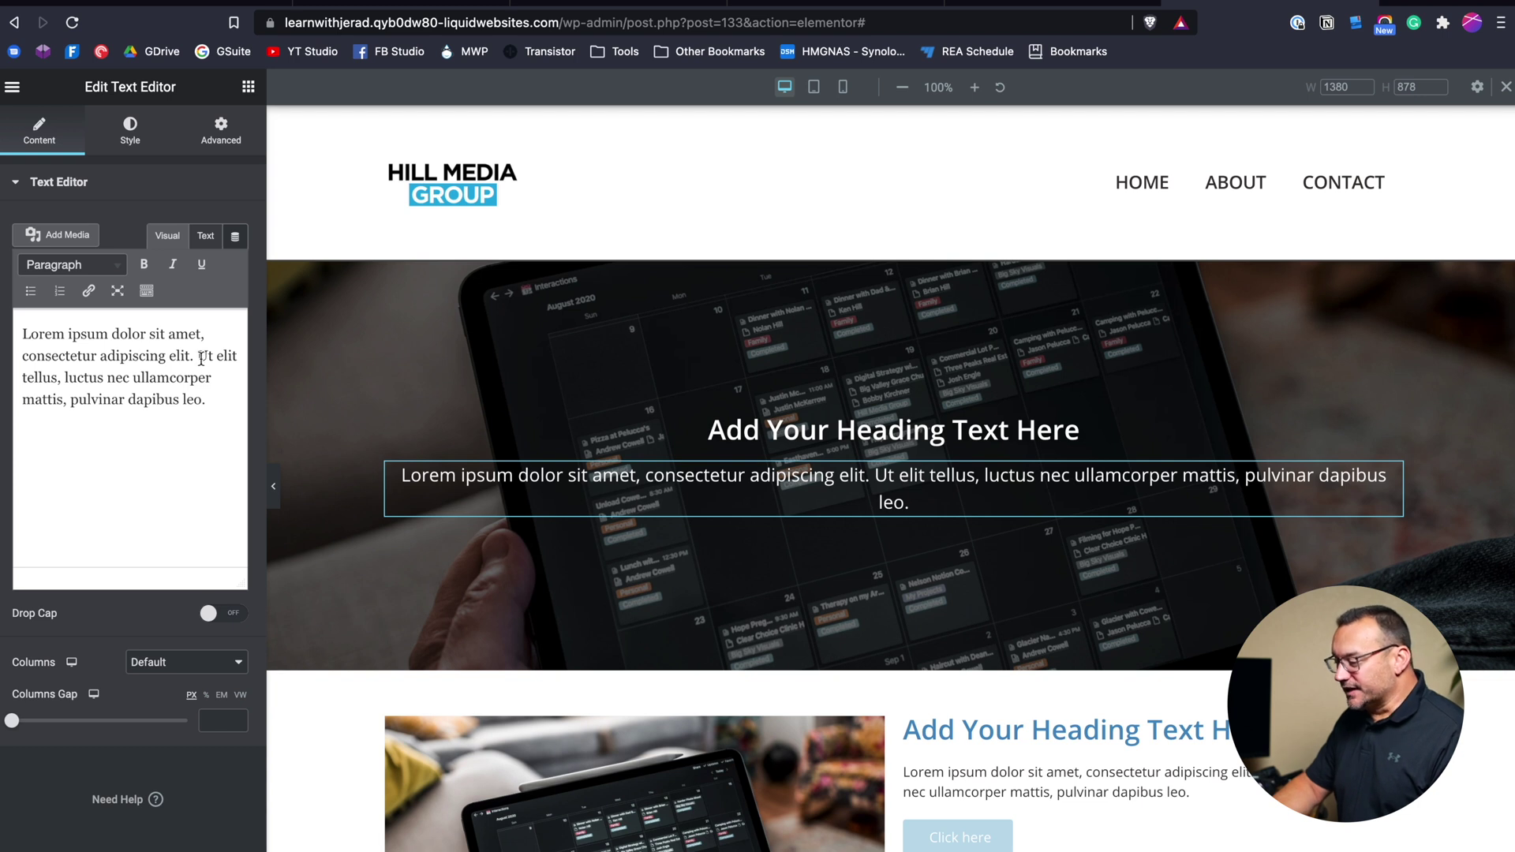
left_click(202, 358)
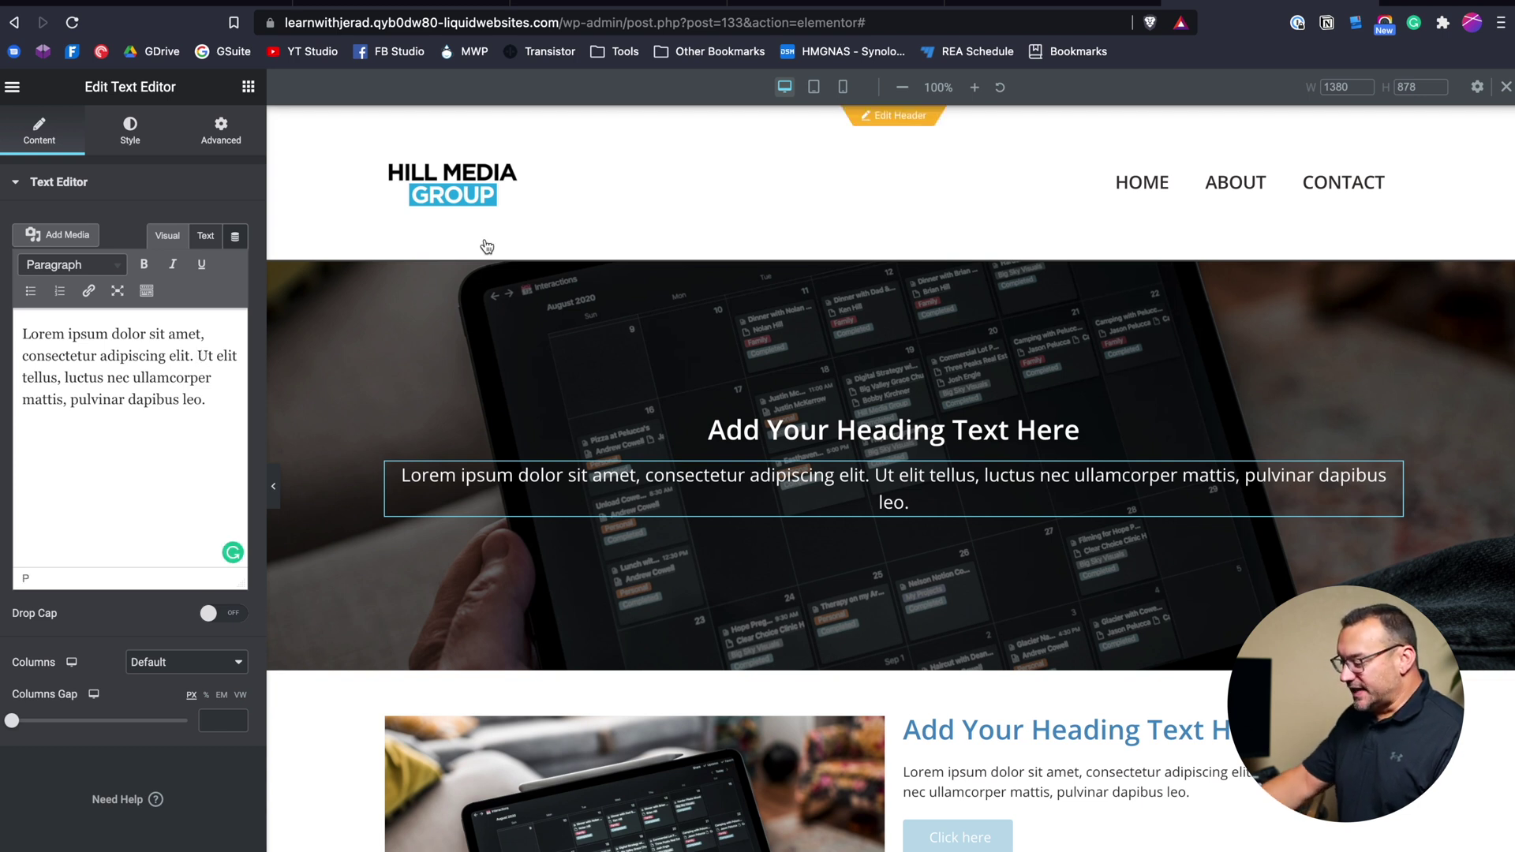
key("Return")
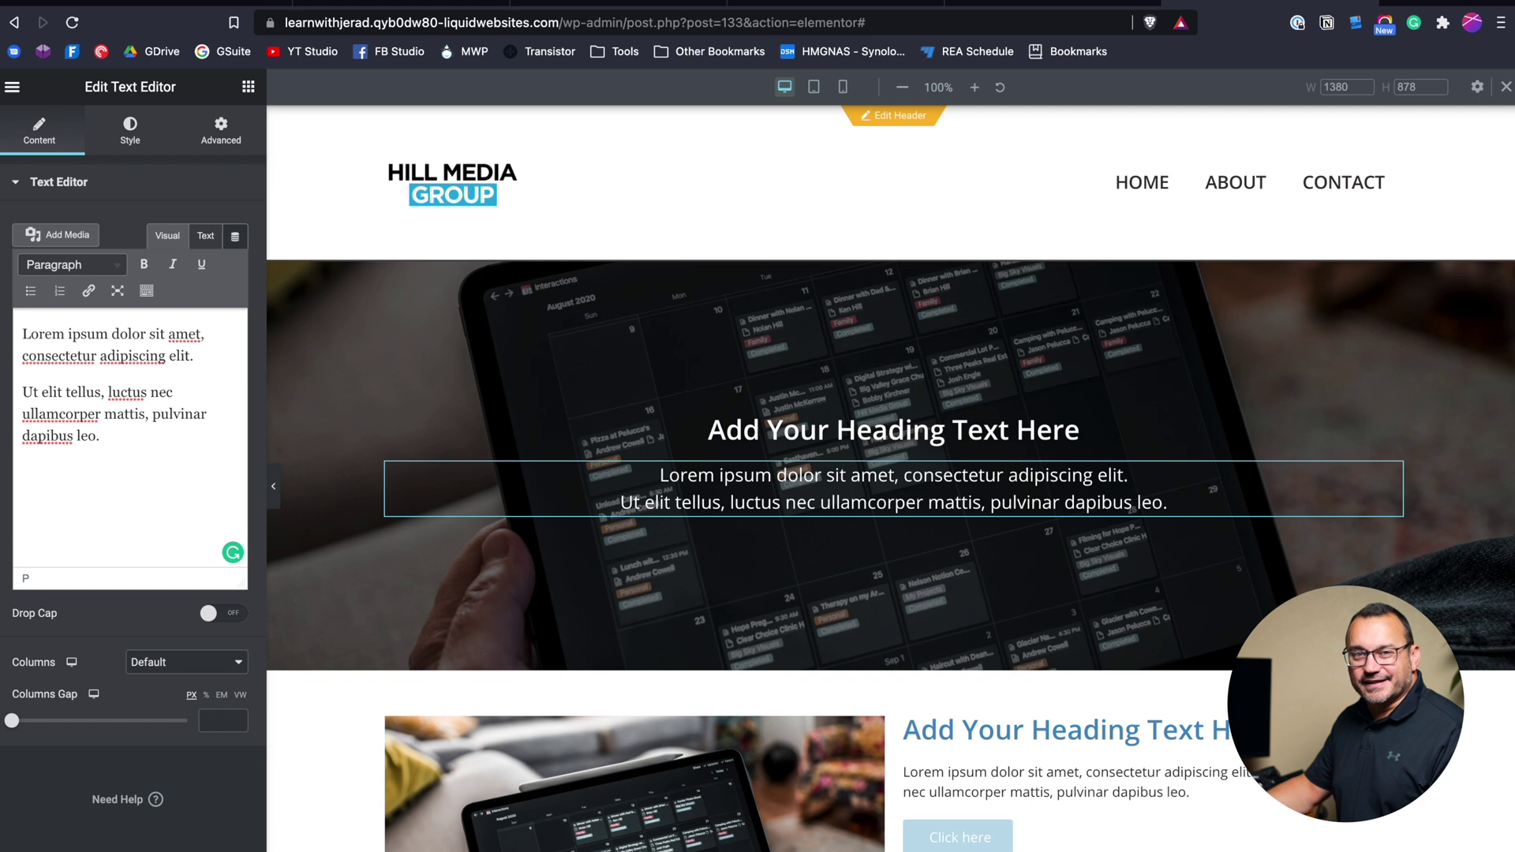
Step: Try wider and narrower hero content widths, then clear the 500 width back to default
left_click(784, 495)
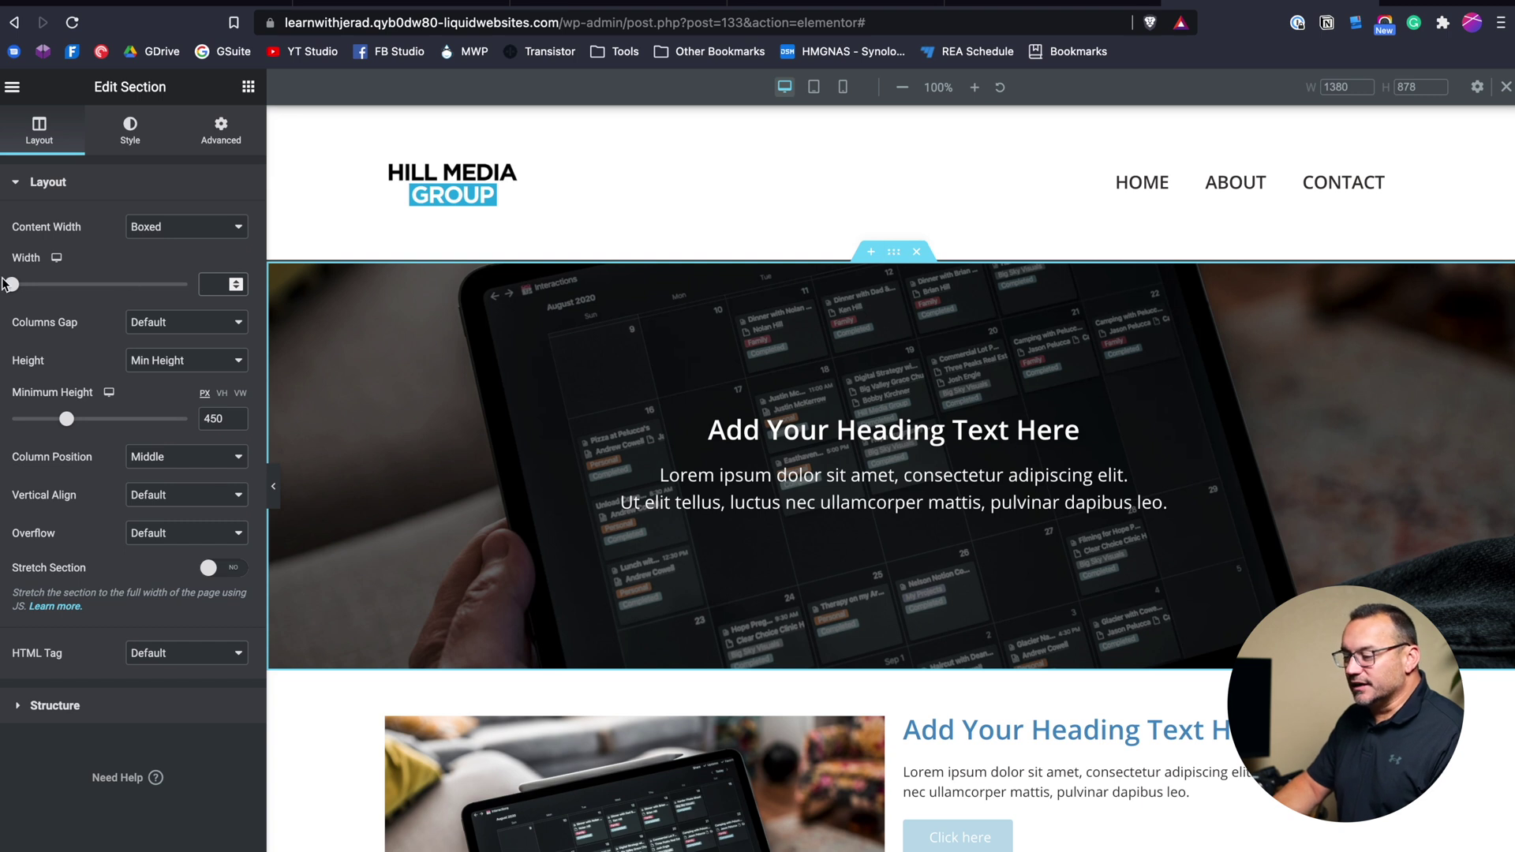
mouse_move(14, 290)
left_mouse_down()
mouse_move(57, 295)
mouse_move(35, 291)
left_mouse_up()
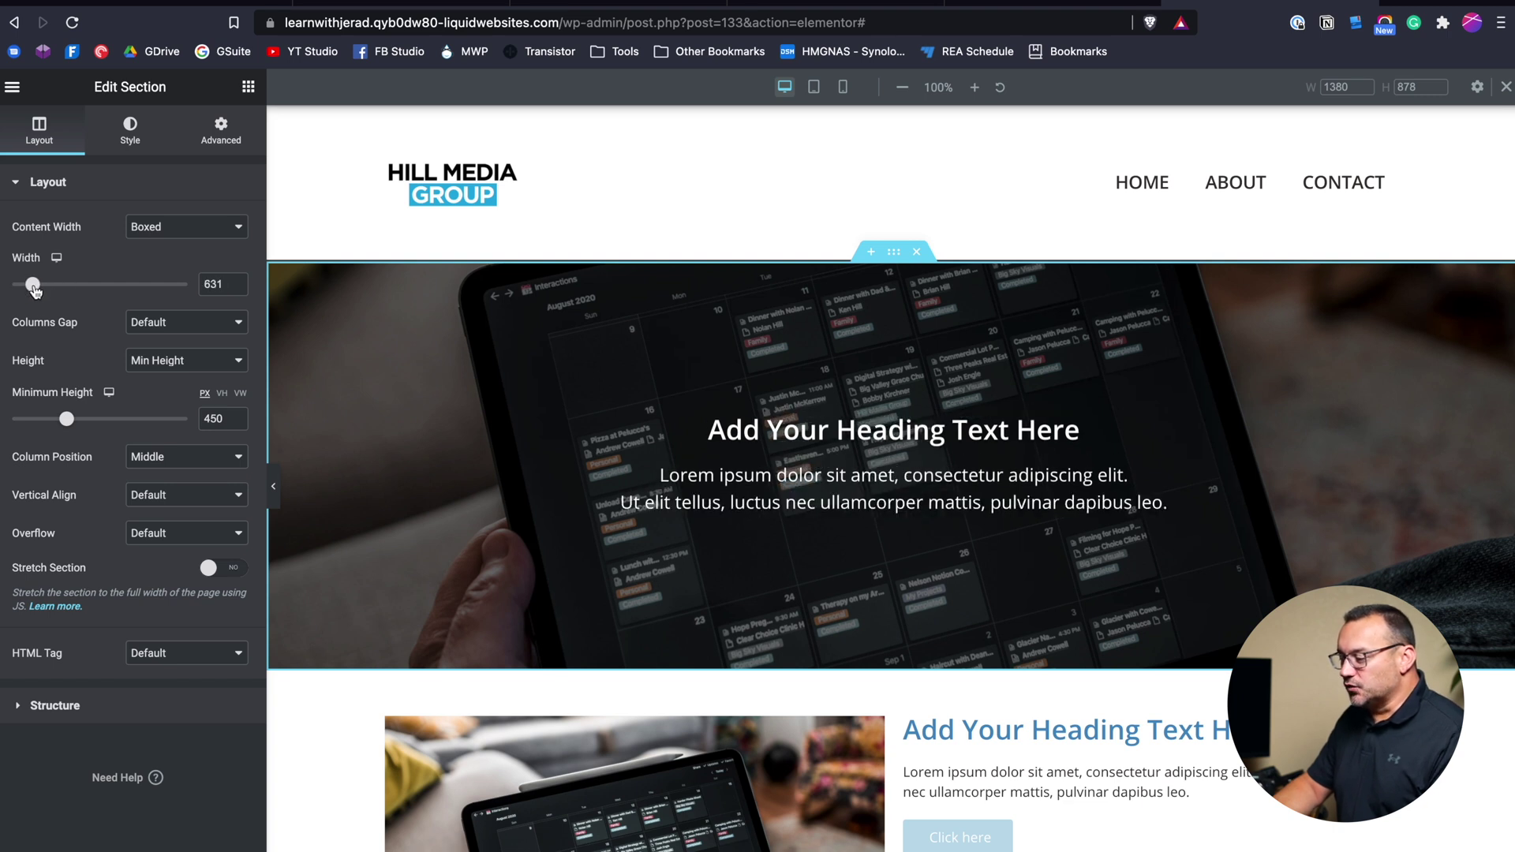
left_click_drag(36, 292, 10, 290)
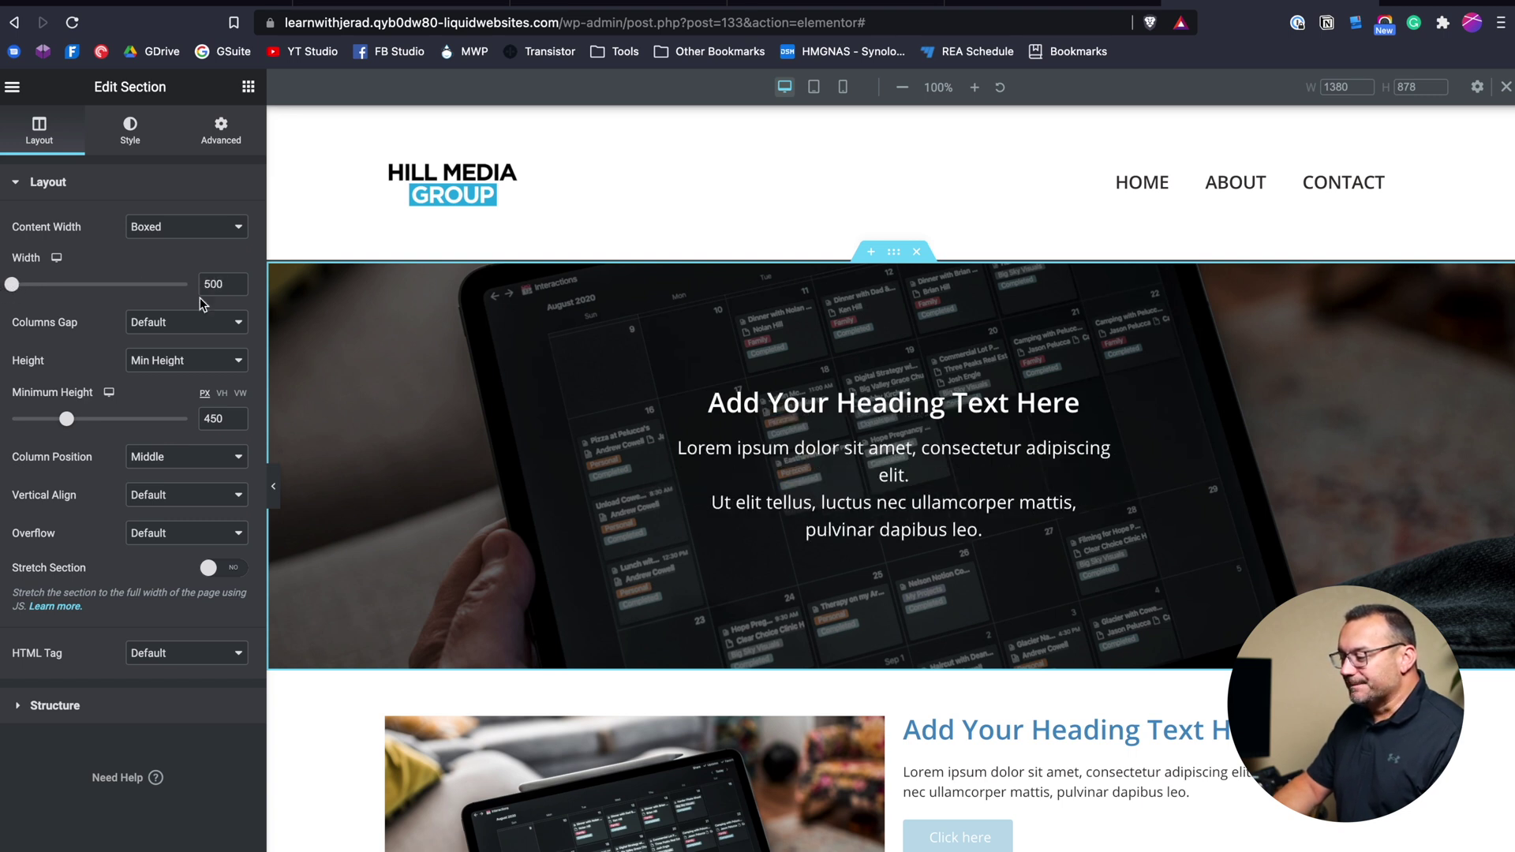
double_click(235, 287)
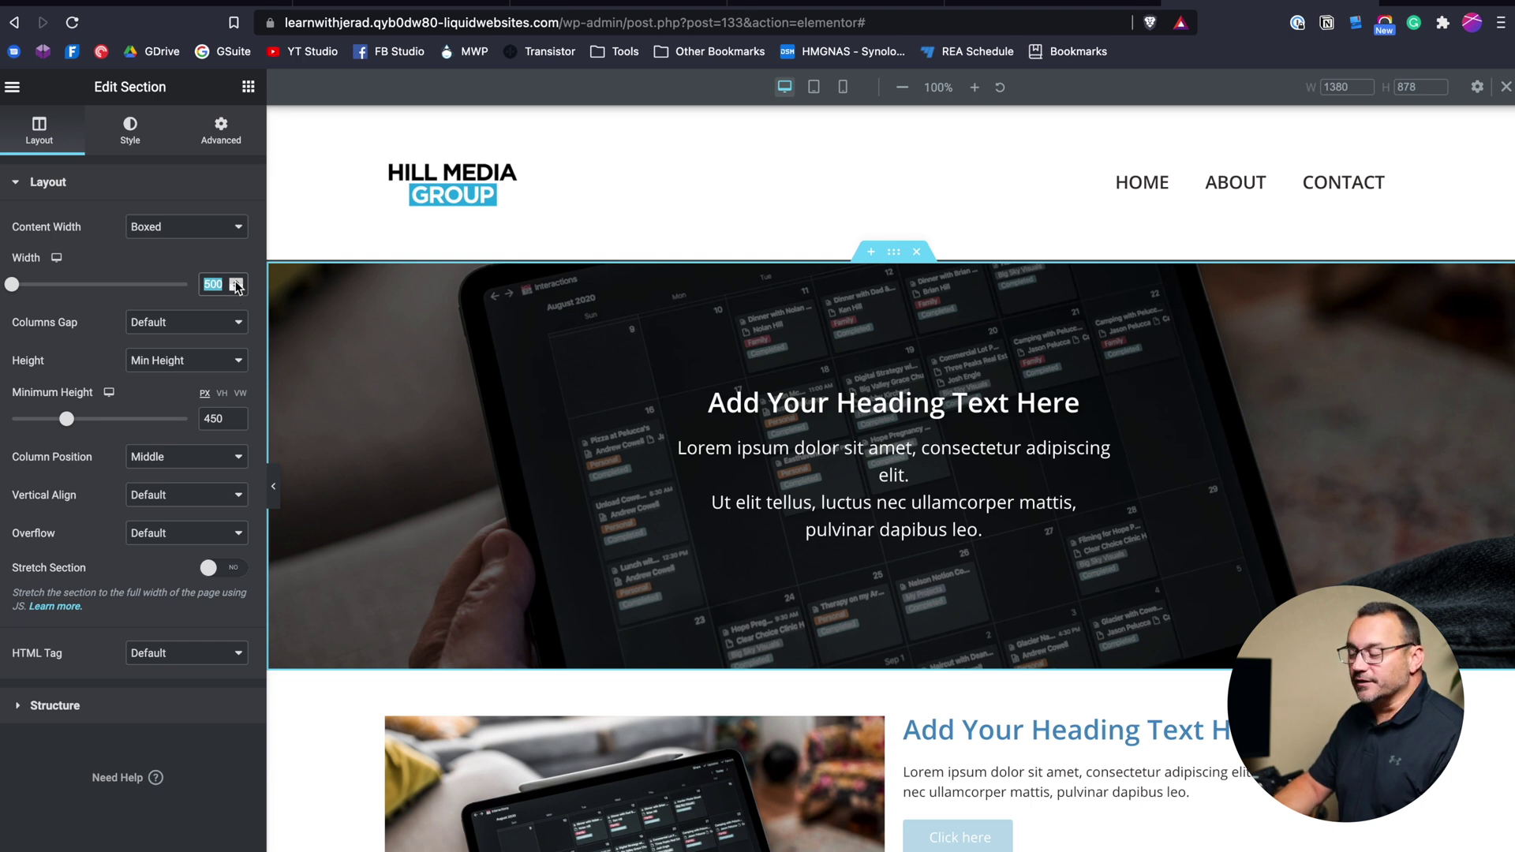
key("BackSpace")
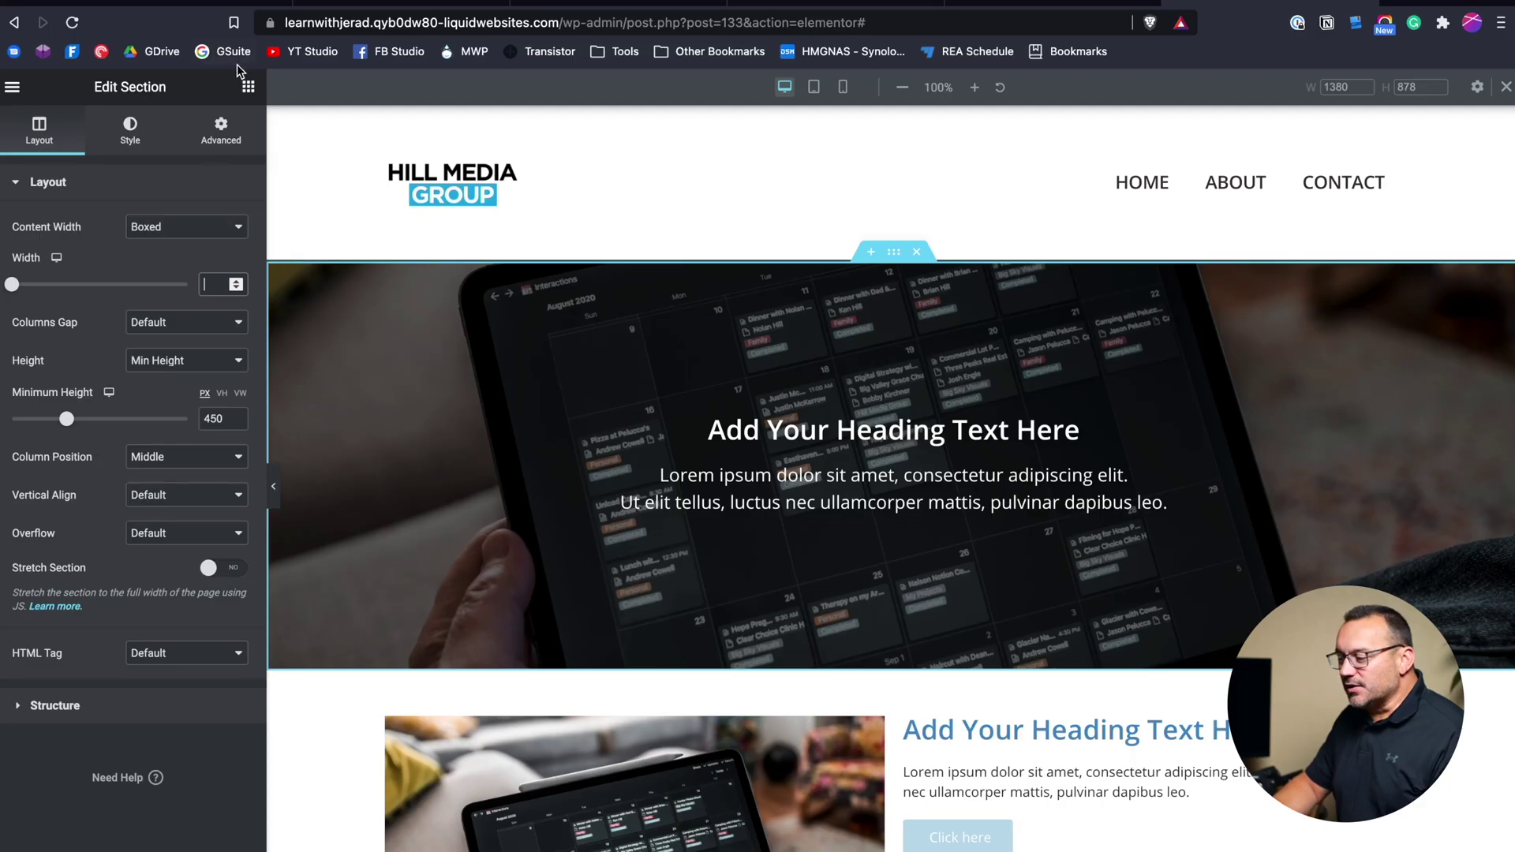
left_click(248, 87)
Step: Place a 'Click here' Button widget under the paragraph with Center alignment
left_click_drag(193, 446, 880, 514)
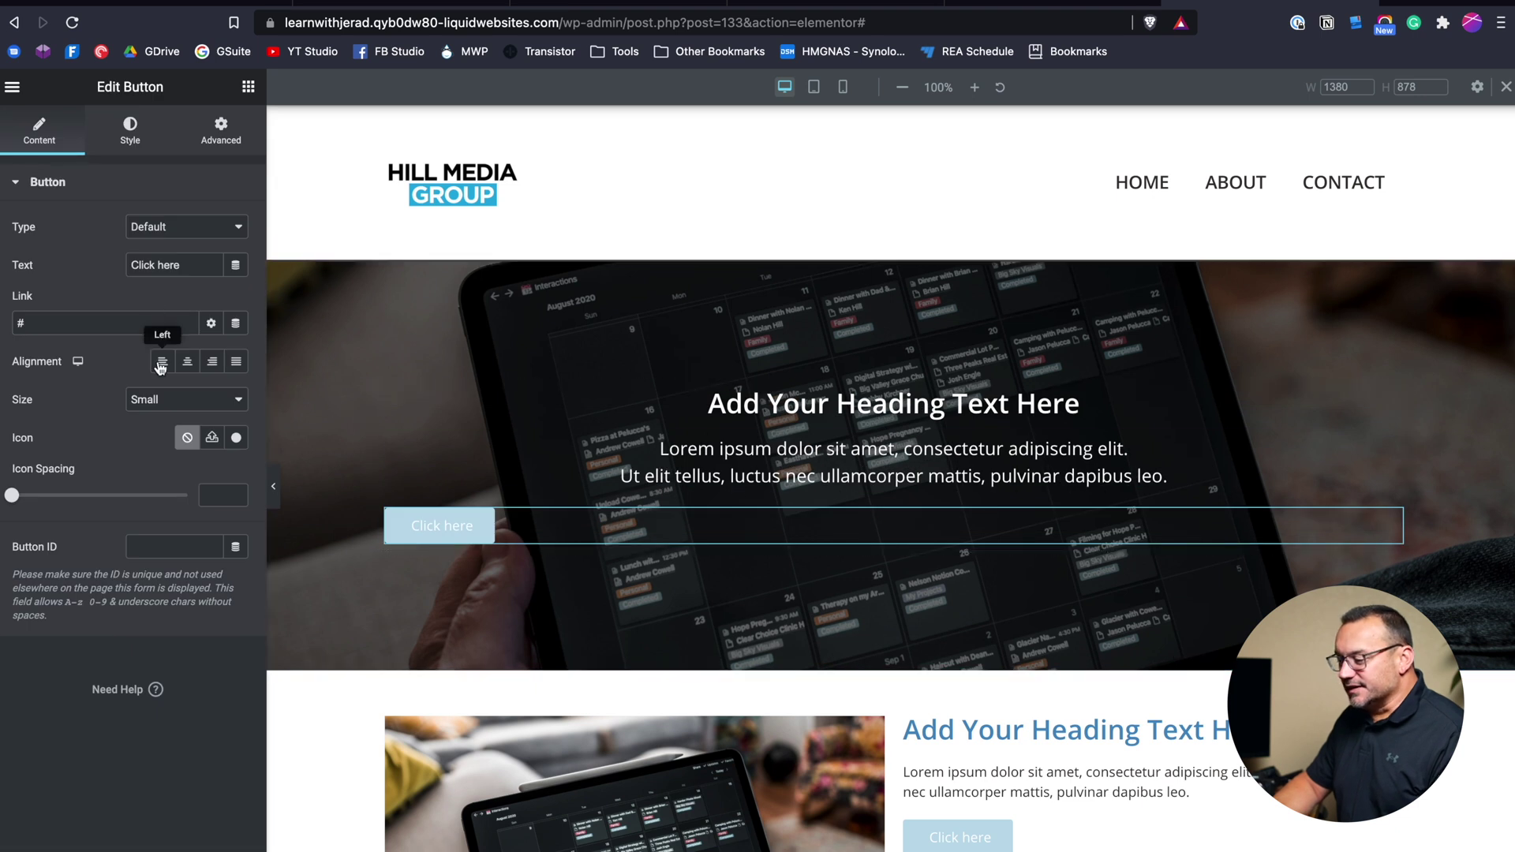
left_click(190, 367)
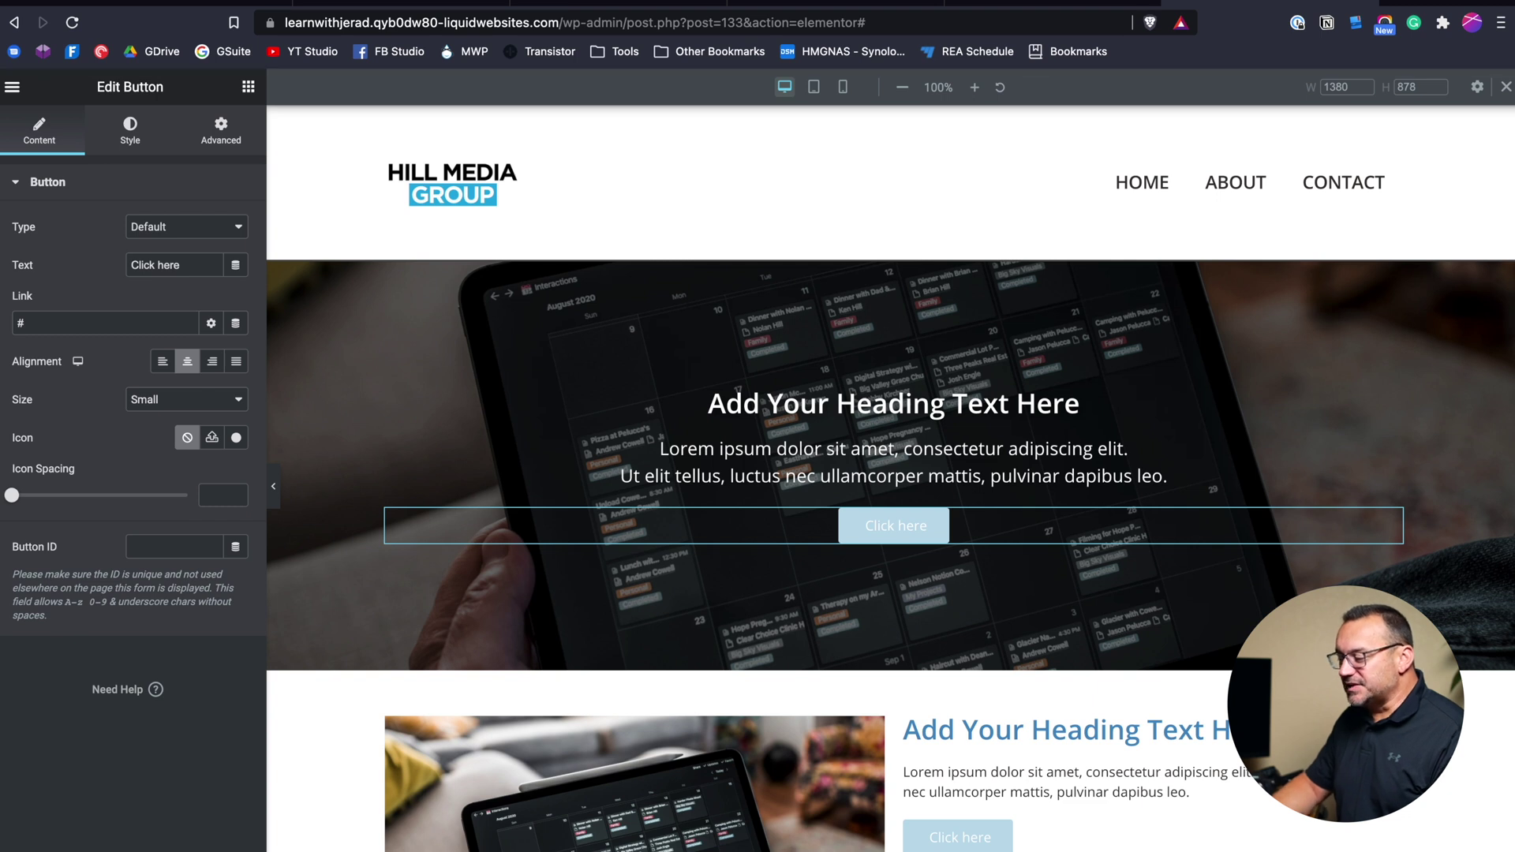
Step: Switch to the live site page to preview the finished hero section
left_click(1008, 2)
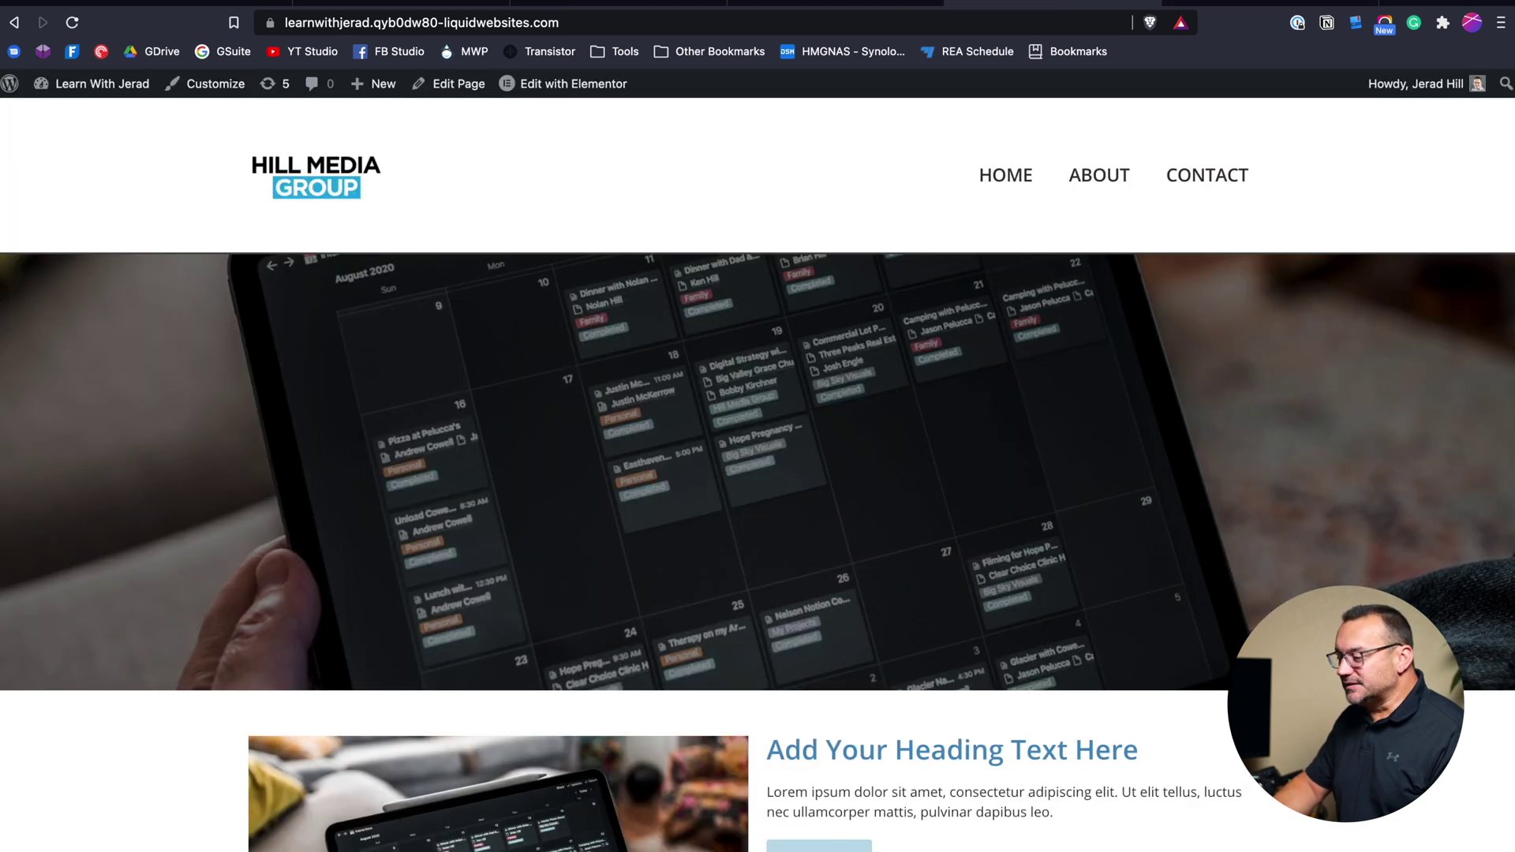